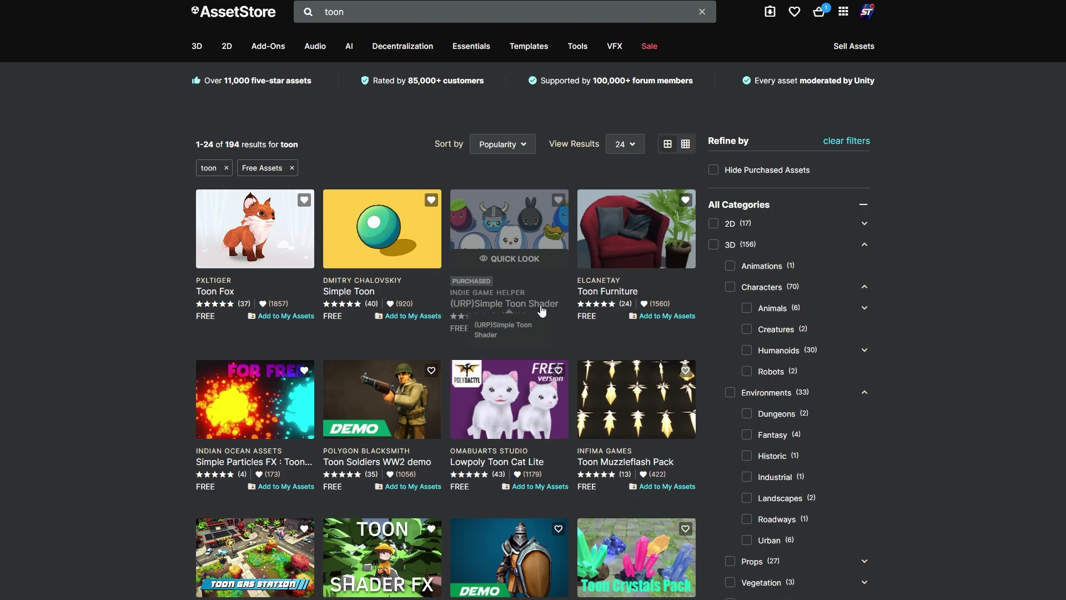
Step: Narrow the free 'toon' results to the 33 Environments assets and scroll through them
{"action": "scroll", "coordinate": [502, 365], "scroll_direction": "down", "scroll_amount": 4}
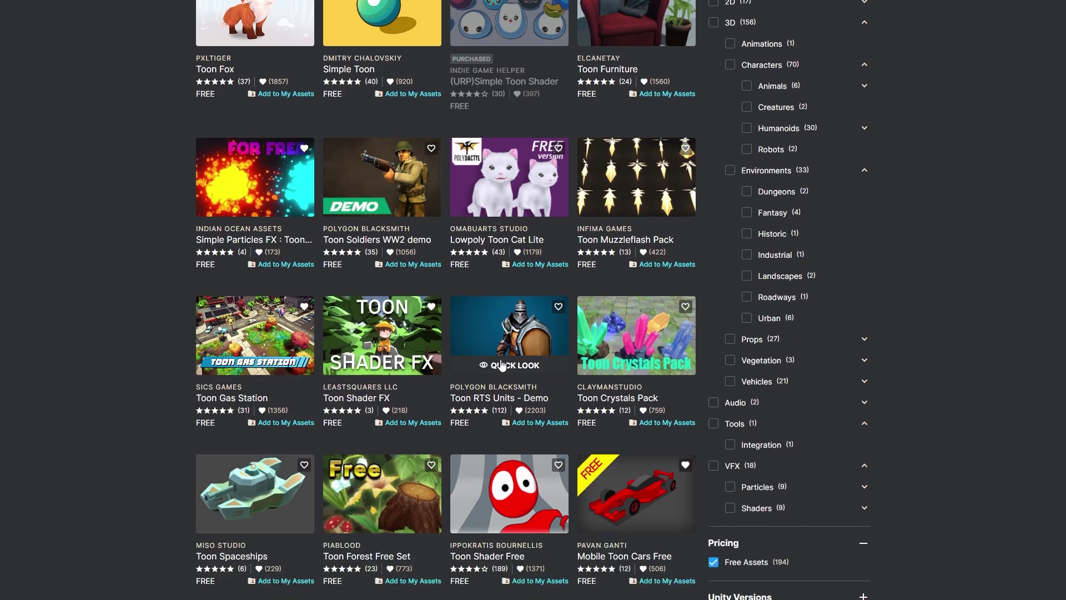
{"action": "scroll", "coordinate": [383, 388], "scroll_direction": "down", "scroll_amount": 4}
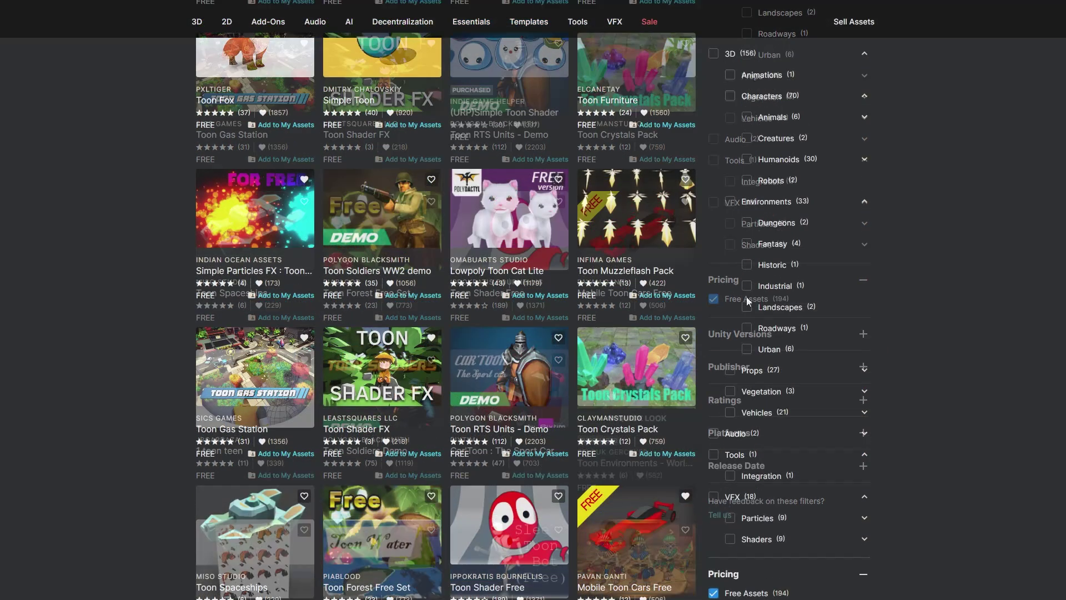
{"action": "scroll", "coordinate": [733, 266], "scroll_direction": "up", "scroll_amount": 1}
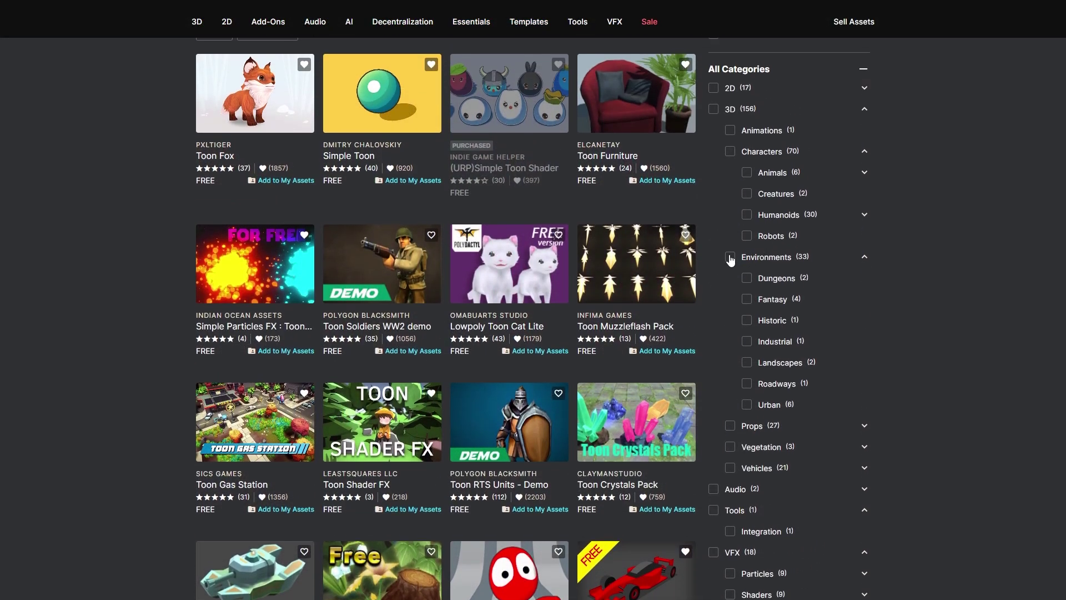
{"action": "left_click", "coordinate": [730, 258]}
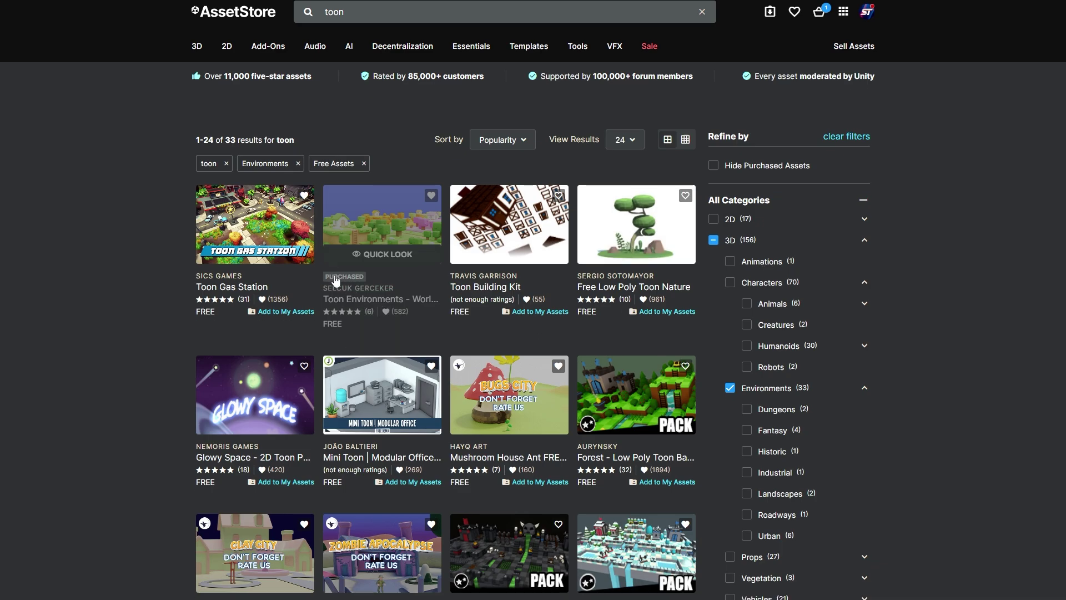
{"action": "scroll", "coordinate": [304, 227], "scroll_direction": "down", "scroll_amount": 5}
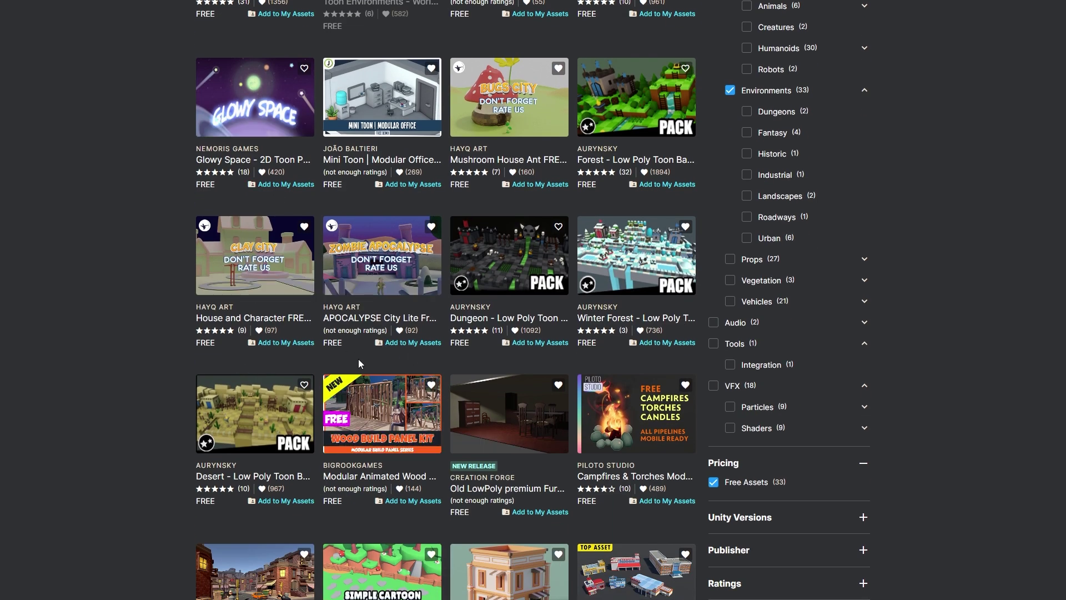
{"action": "scroll", "coordinate": [385, 359], "scroll_direction": "down", "scroll_amount": 3}
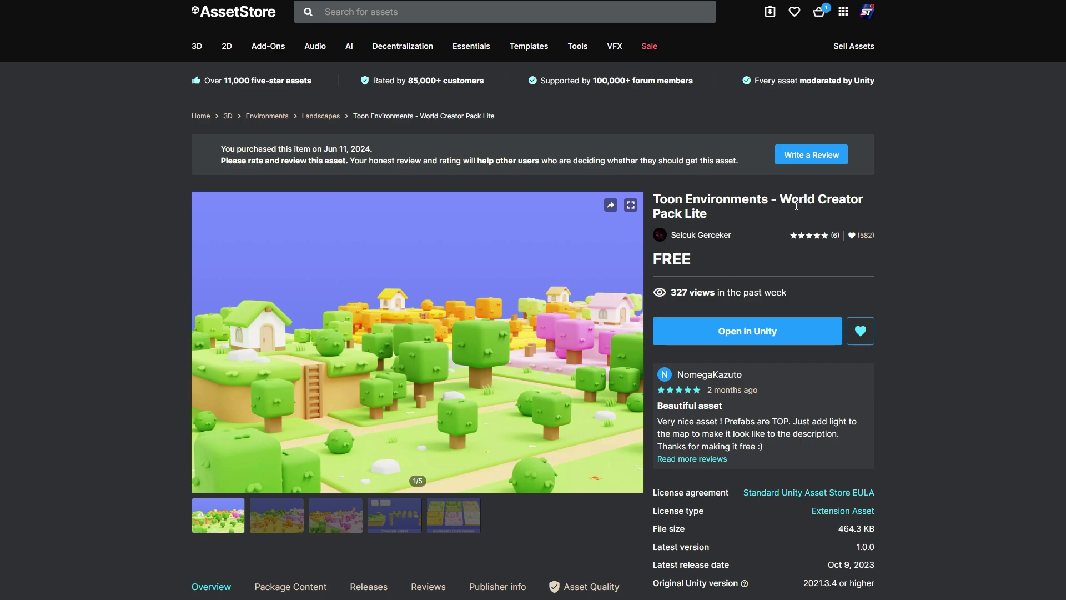
Step: Page through the World Creator Pack Lite preview images, ending on the six colour themes
{"action": "scroll", "coordinate": [372, 264], "scroll_direction": "down", "scroll_amount": 4}
{"action": "left_click", "coordinate": [272, 300]}
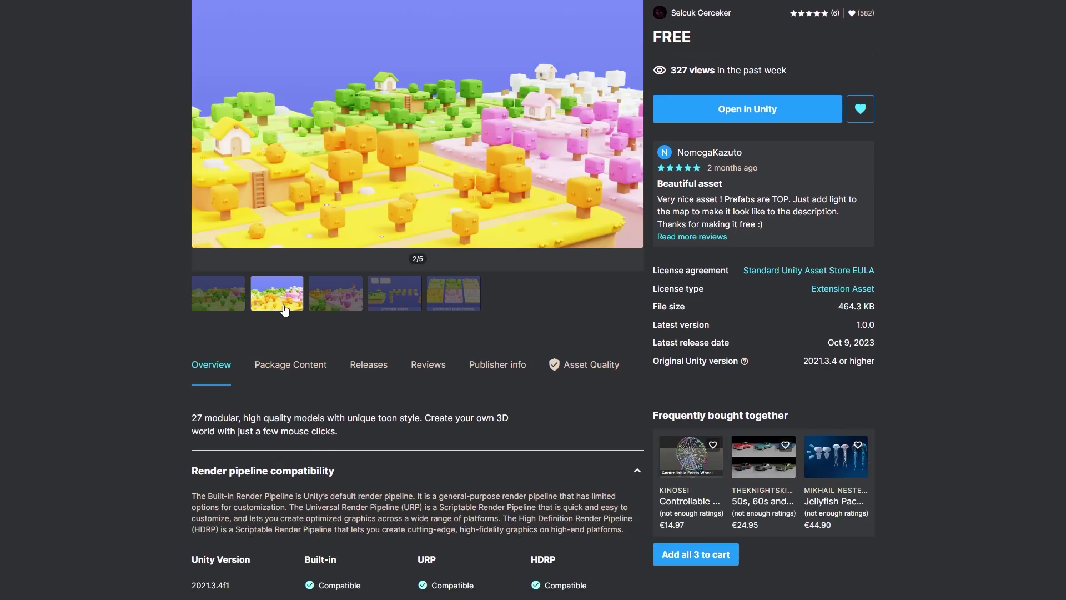
{"action": "left_click", "coordinate": [335, 297]}
{"action": "left_click", "coordinate": [387, 298]}
{"action": "left_click", "coordinate": [450, 303]}
{"action": "scroll", "coordinate": [338, 205], "scroll_direction": "up", "scroll_amount": 2}
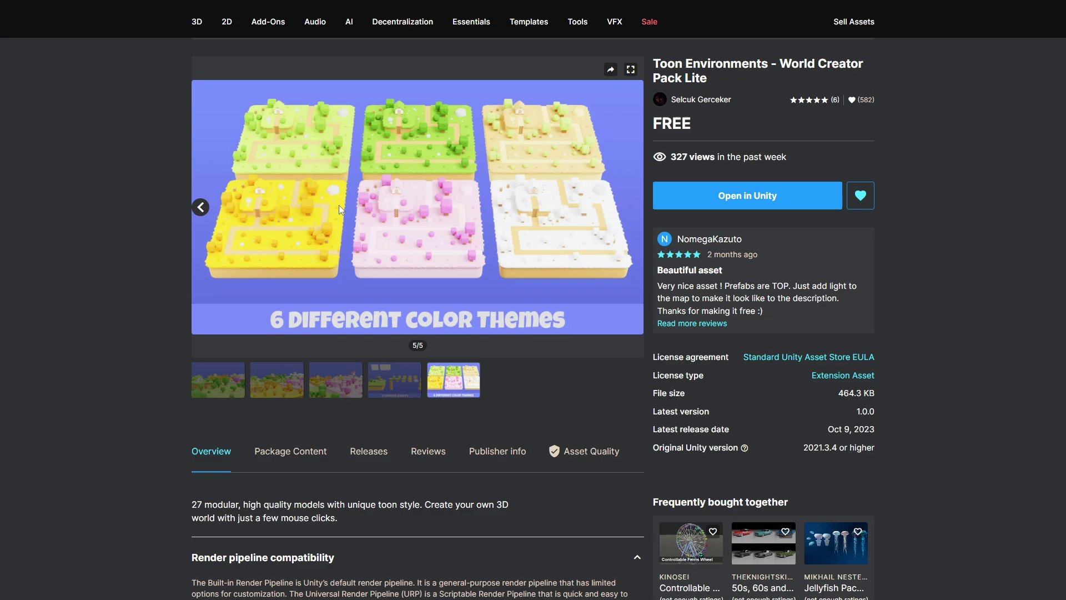
{"action": "scroll", "coordinate": [441, 206], "scroll_direction": "up", "scroll_amount": 3}
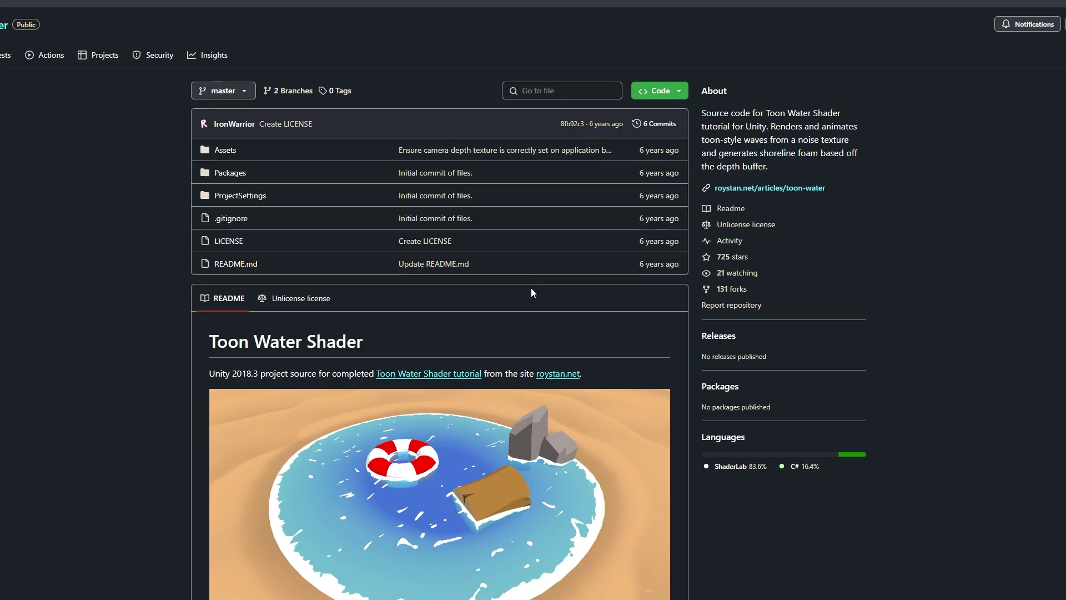
Step: Show the Toon Water Shader repository's Clone and Download ZIP options
{"action": "scroll", "coordinate": [158, 283], "scroll_direction": "down", "scroll_amount": 1}
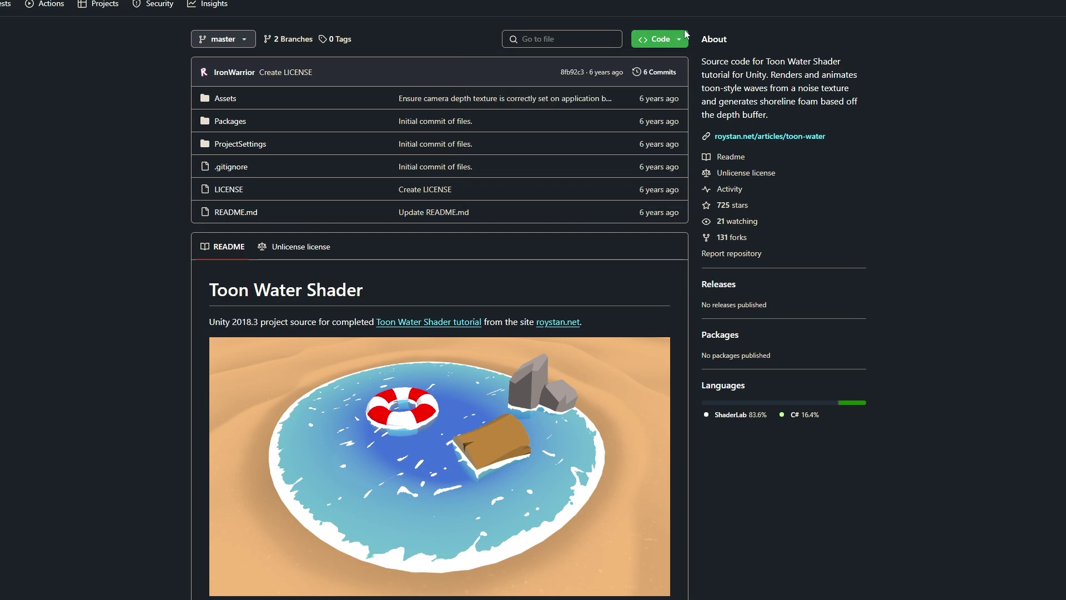
{"action": "left_click", "coordinate": [674, 40]}
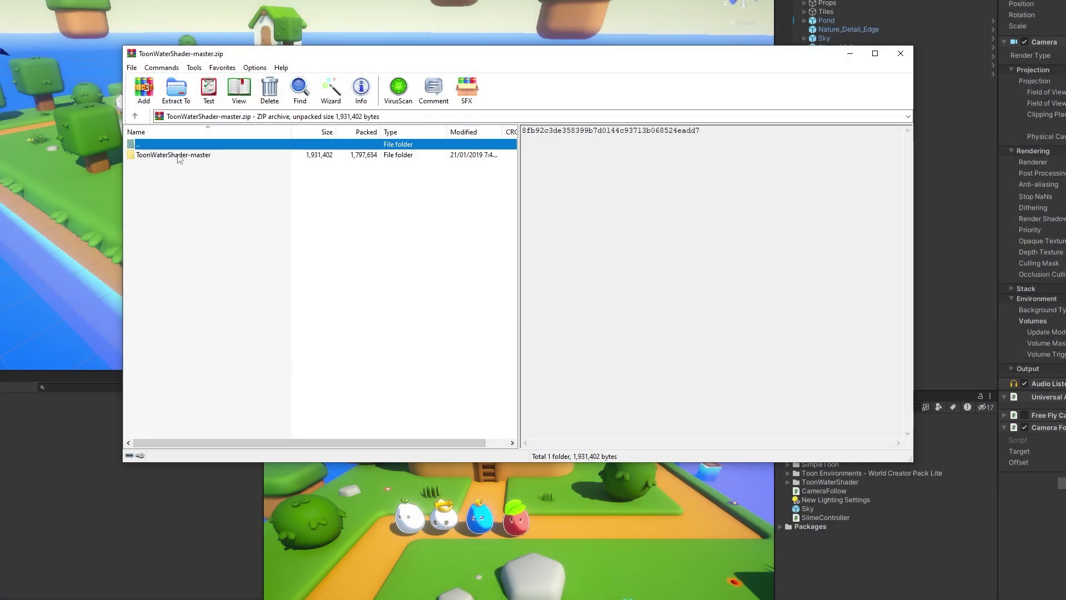
Step: Browse the ToonWaterShader-master archive and its Assets folder, then switch back to Unity
{"action": "double_click", "coordinate": [173, 156]}
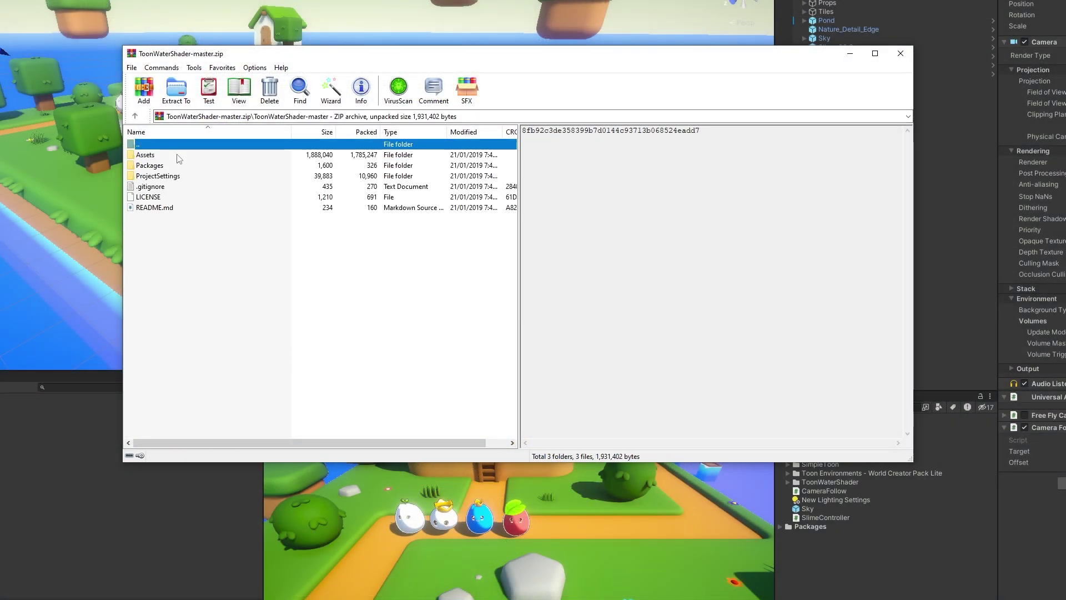
{"action": "double_click", "coordinate": [145, 155]}
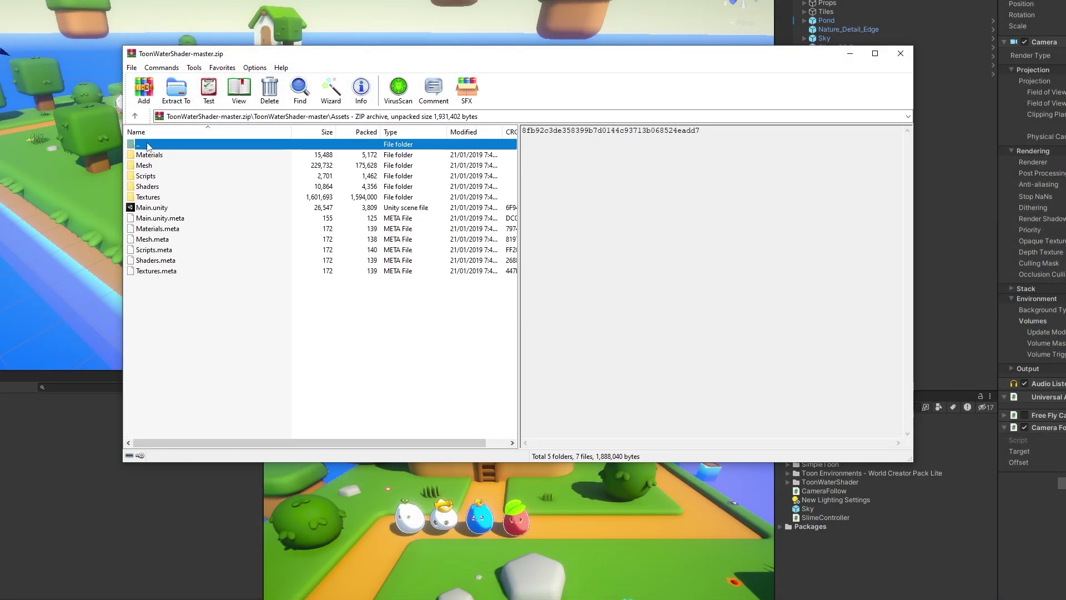
{"action": "left_click", "coordinate": [136, 115]}
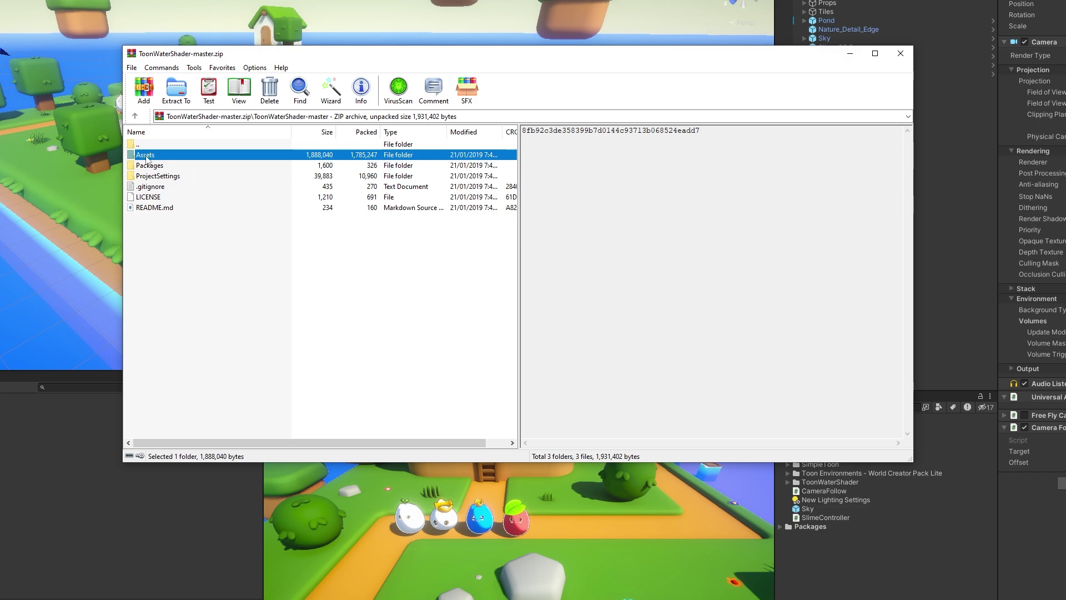
{"action": "left_click", "coordinate": [898, 565]}
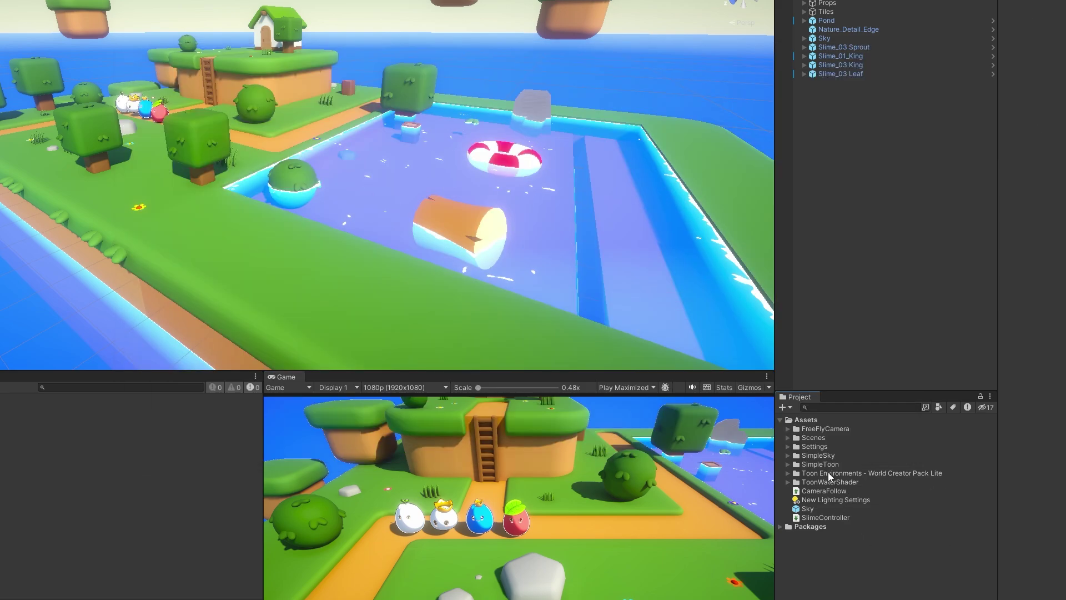
Step: Expand Assets/ToonWaterShader and open its Main pond scene
{"action": "left_click", "coordinate": [787, 482]}
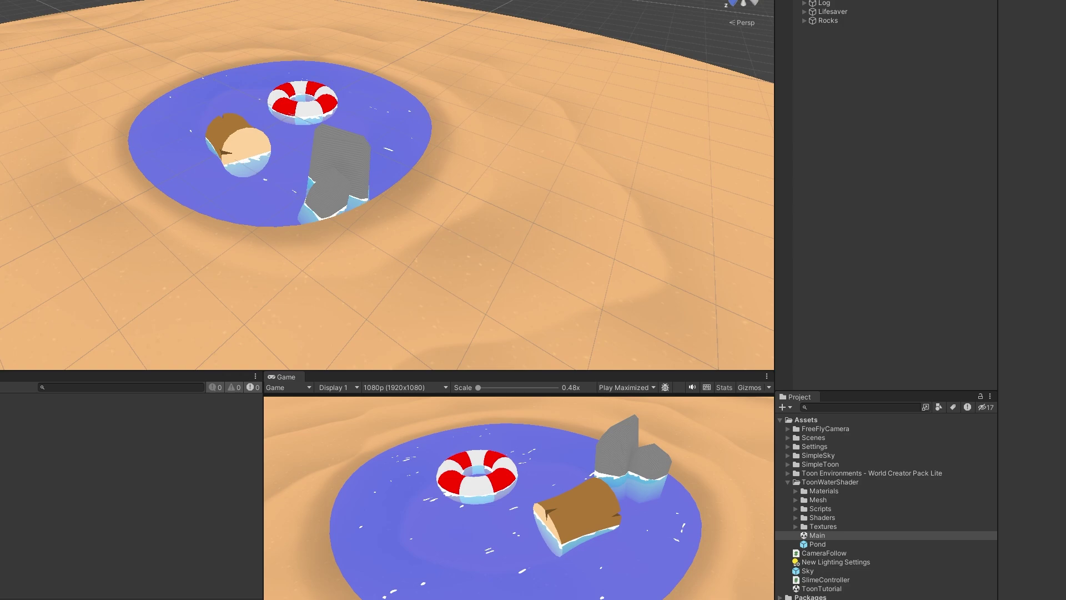
{"action": "left_click", "coordinate": [45, 0]}
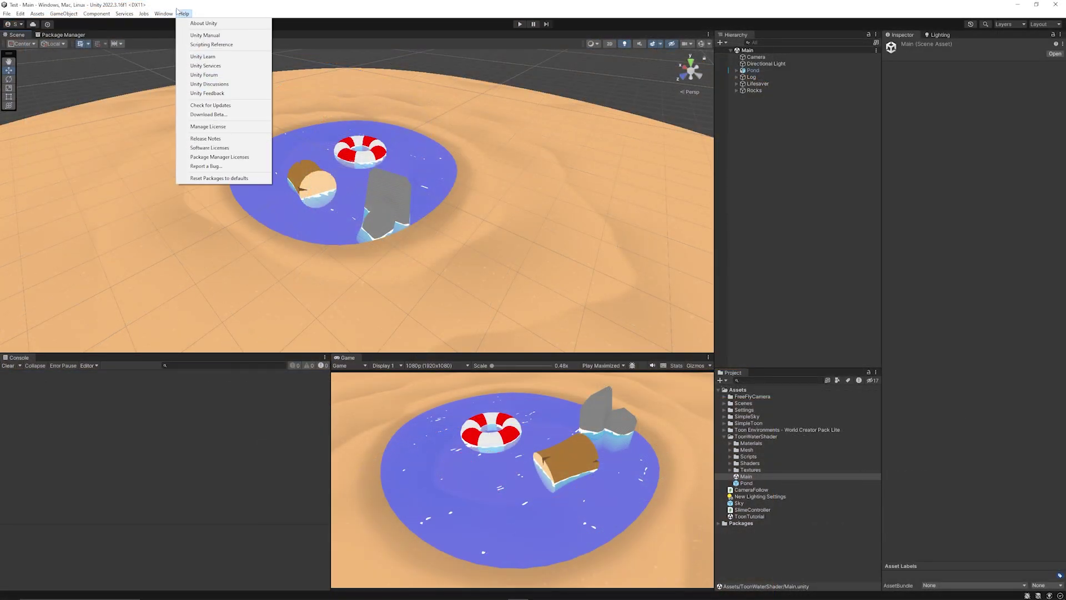
{"action": "mouse_move", "coordinate": [219, 145]}
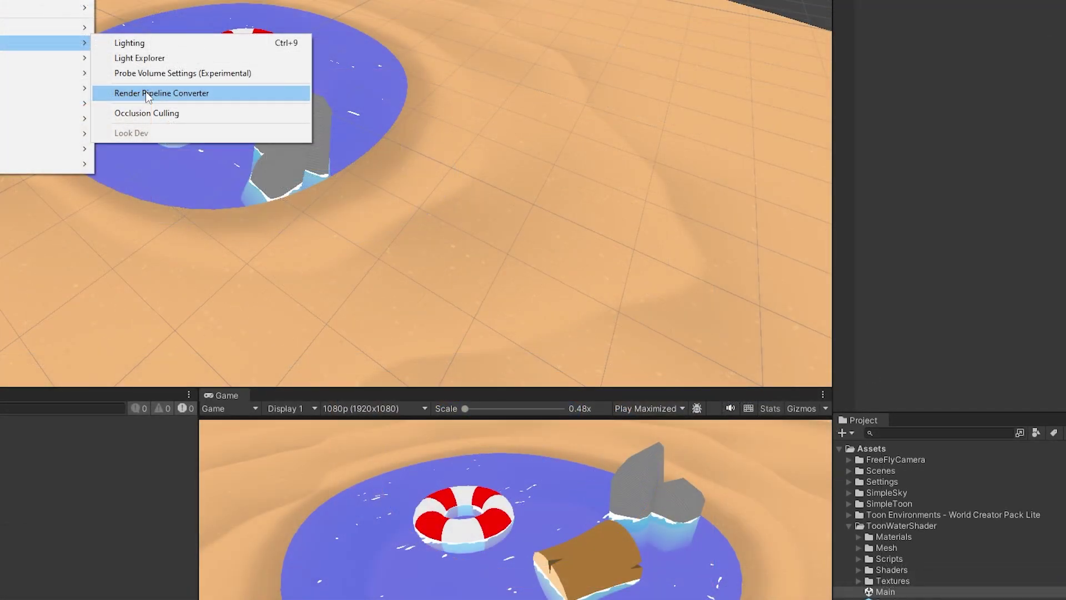
{"action": "left_click", "coordinate": [304, 174]}
{"action": "left_click", "coordinate": [188, 317]}
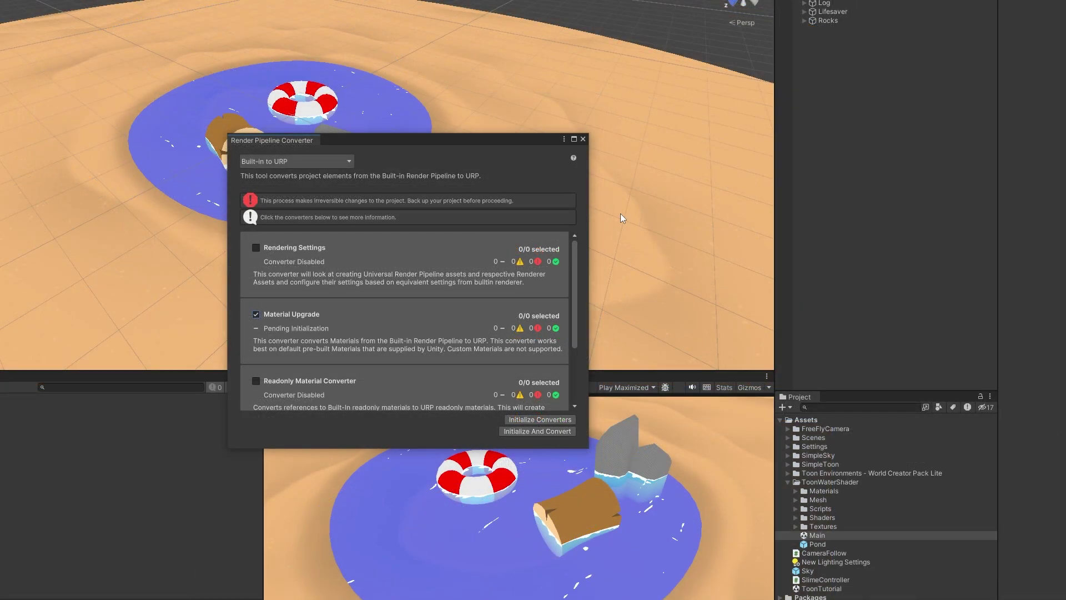
{"action": "left_click", "coordinate": [583, 139]}
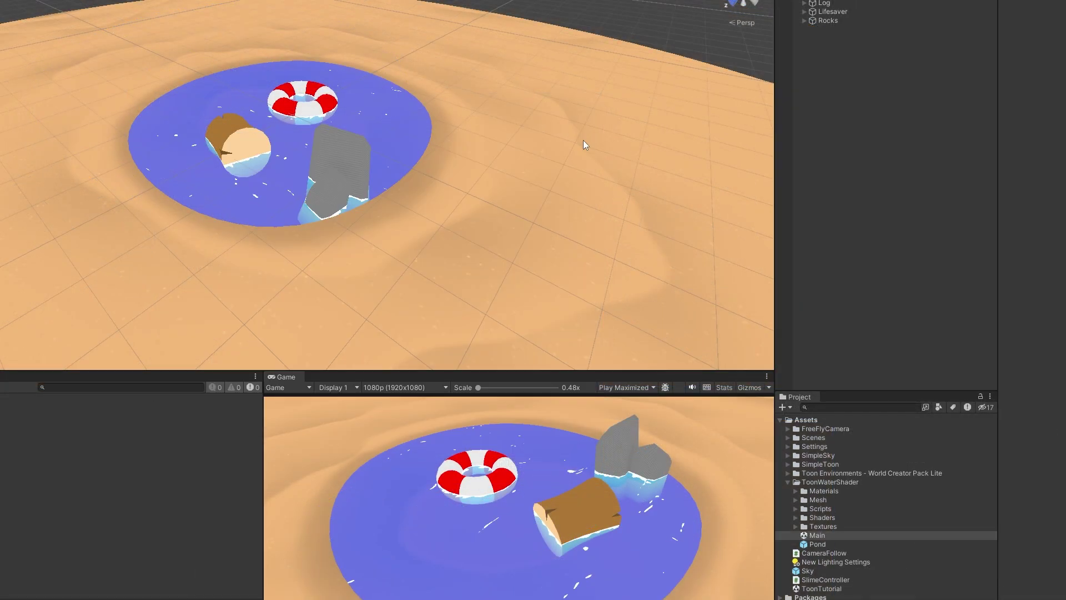
{"action": "left_click", "coordinate": [309, 115]}
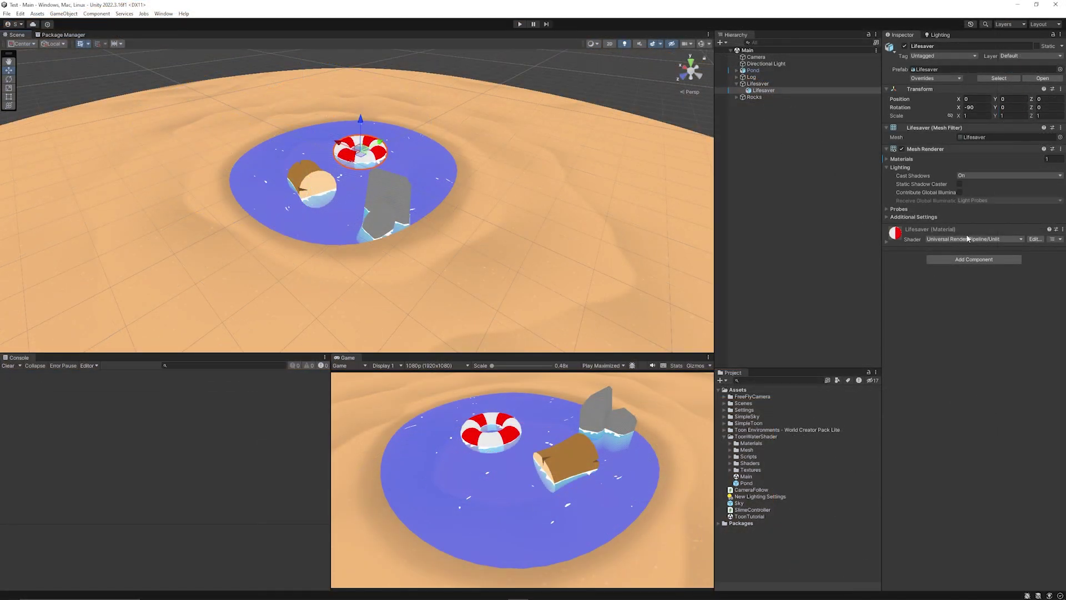
Step: Check the lifesaver material's shader options and leave it on its Unlit shader
{"action": "left_click", "coordinate": [934, 232]}
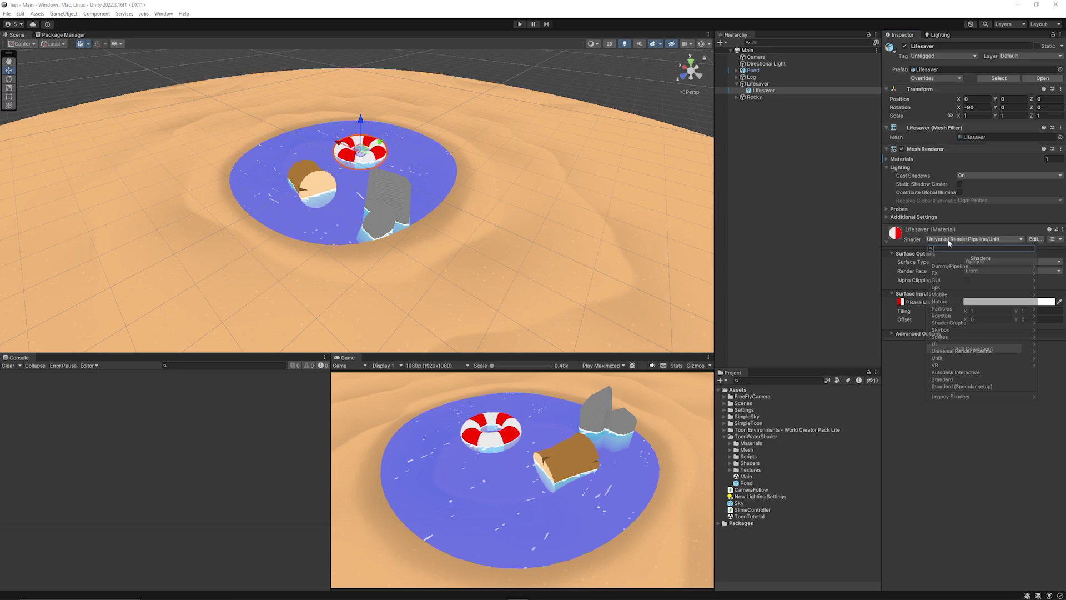
{"action": "left_click", "coordinate": [956, 240]}
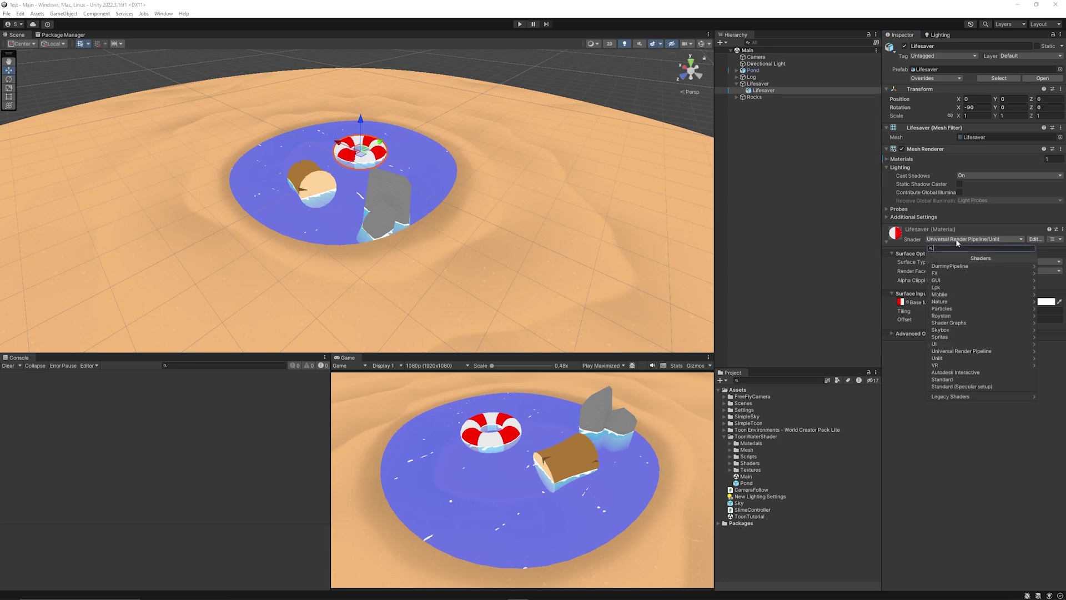
{"action": "left_click", "coordinate": [958, 350]}
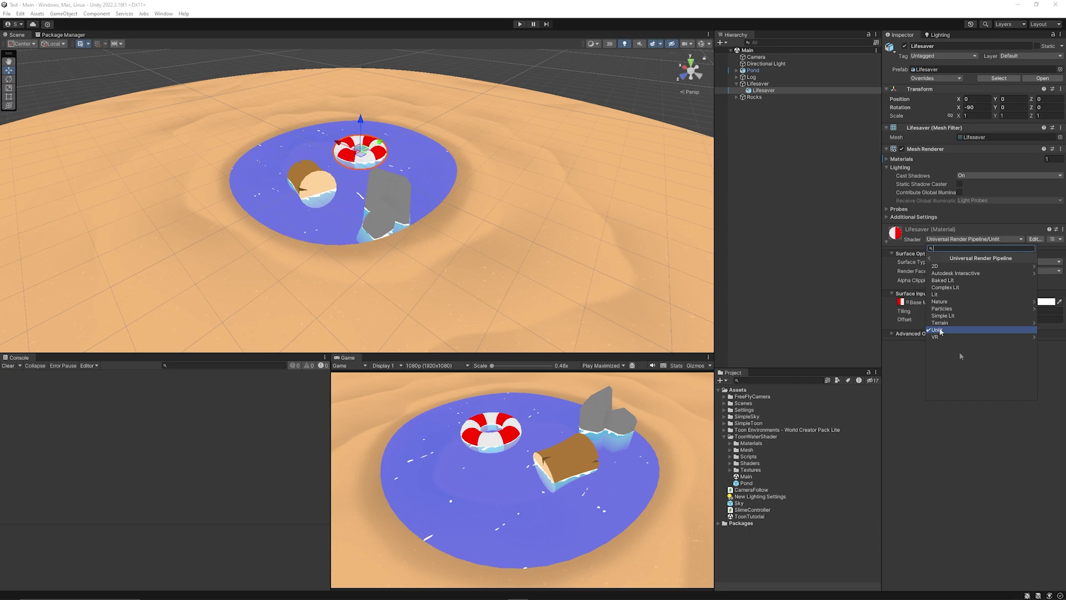
{"action": "left_click", "coordinate": [904, 359]}
Step: Review the Lifesaver and other sample textures' import settings, then select the pond water
{"action": "left_click", "coordinate": [900, 302]}
{"action": "left_click", "coordinate": [763, 479]}
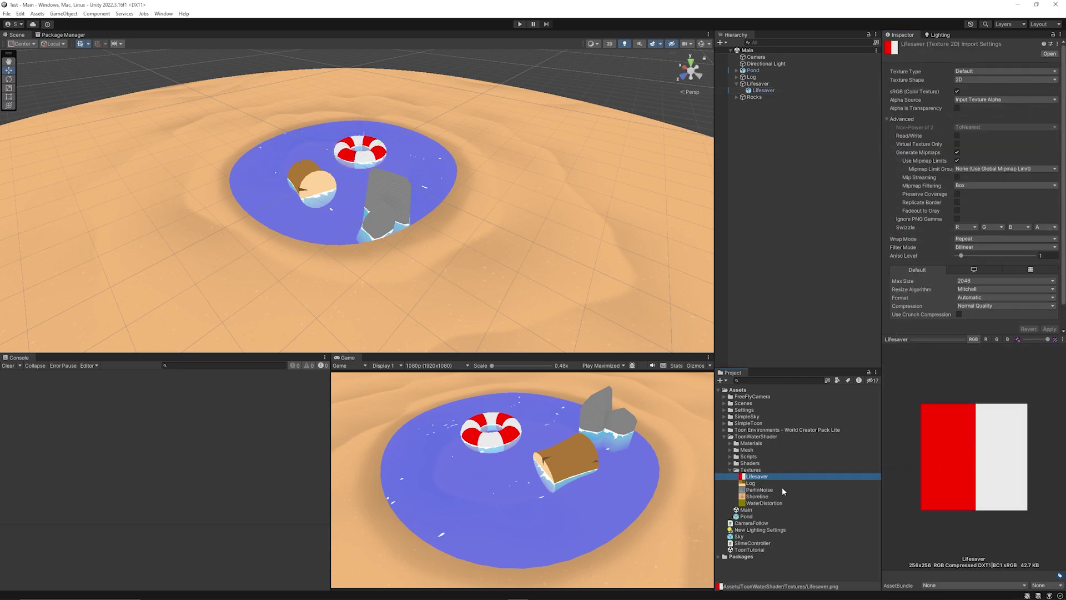
{"action": "key", "text": "Down"}
{"action": "key", "text": "Down"}
{"action": "key", "text": "Down"}
{"action": "key", "text": "Down"}
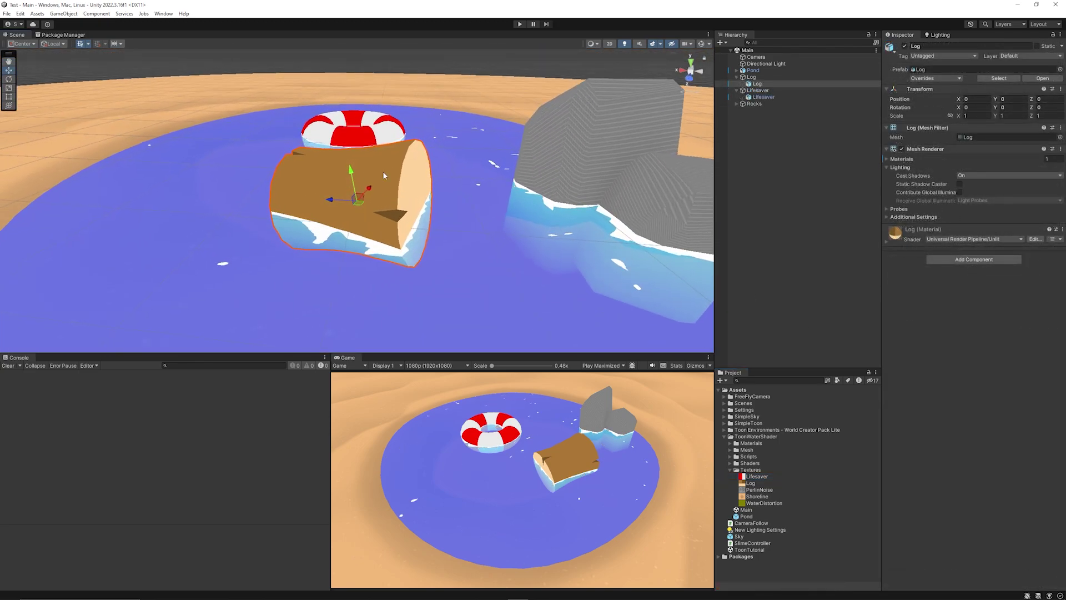
{"action": "scroll", "coordinate": [383, 175], "scroll_direction": "down", "scroll_amount": 4}
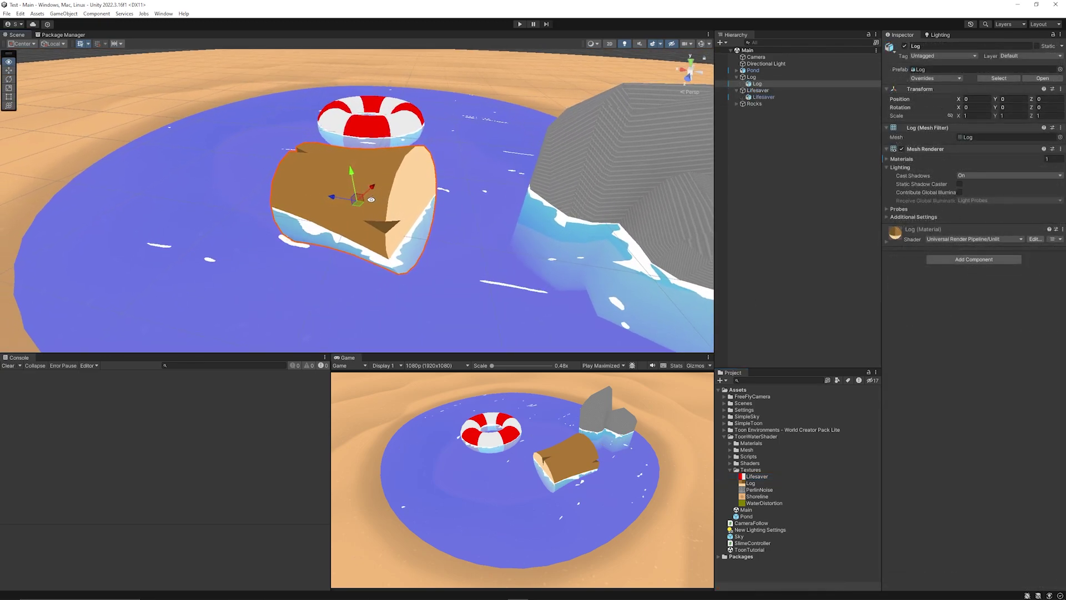
{"action": "scroll", "coordinate": [427, 203], "scroll_direction": "down", "scroll_amount": 2}
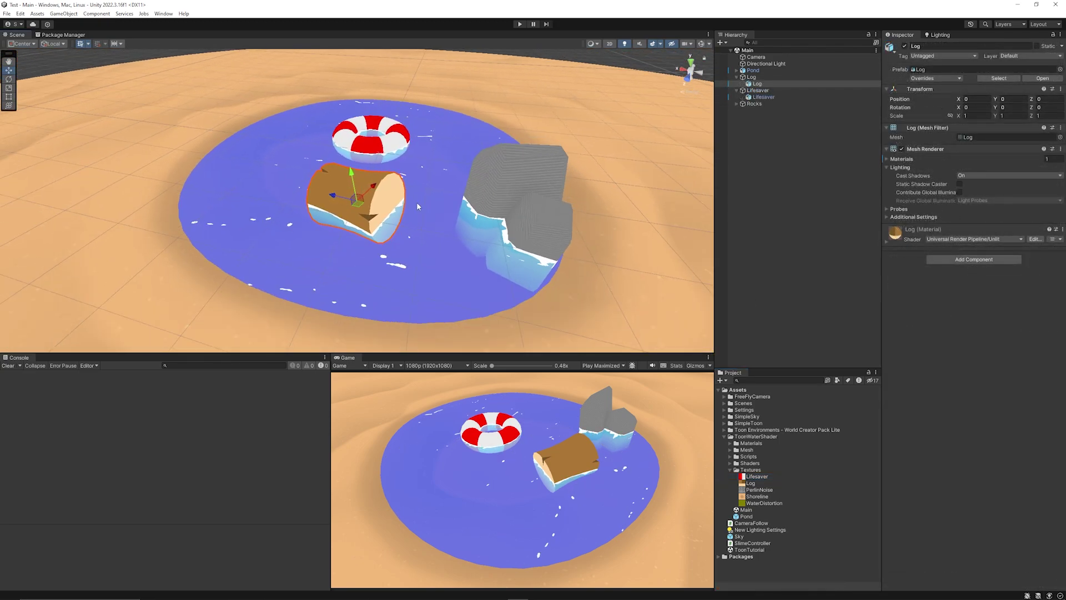
{"action": "left_click", "coordinate": [455, 192]}
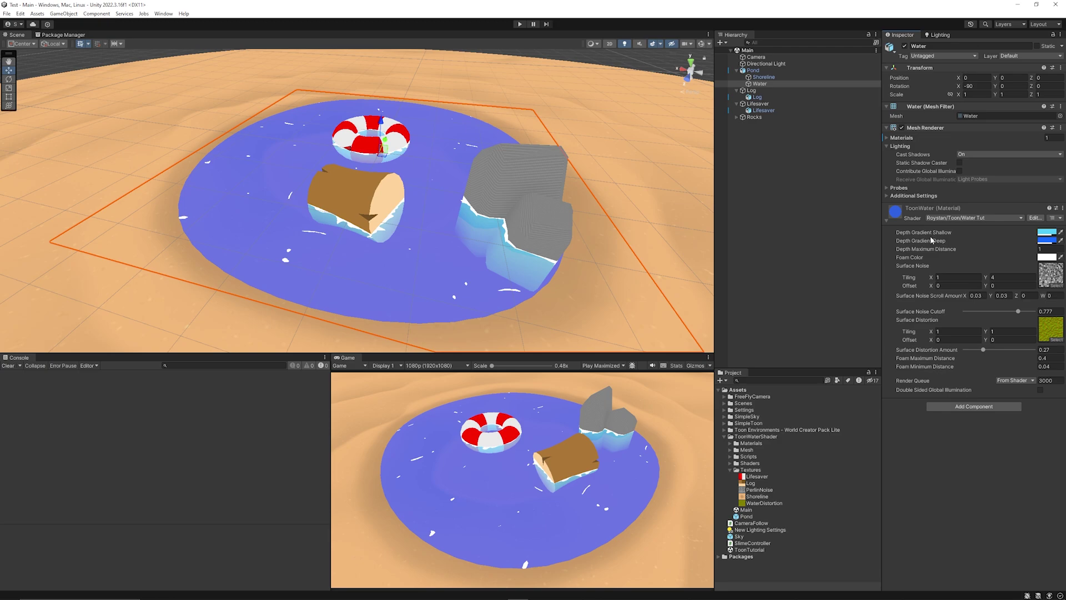
{"action": "left_click", "coordinate": [1047, 257]}
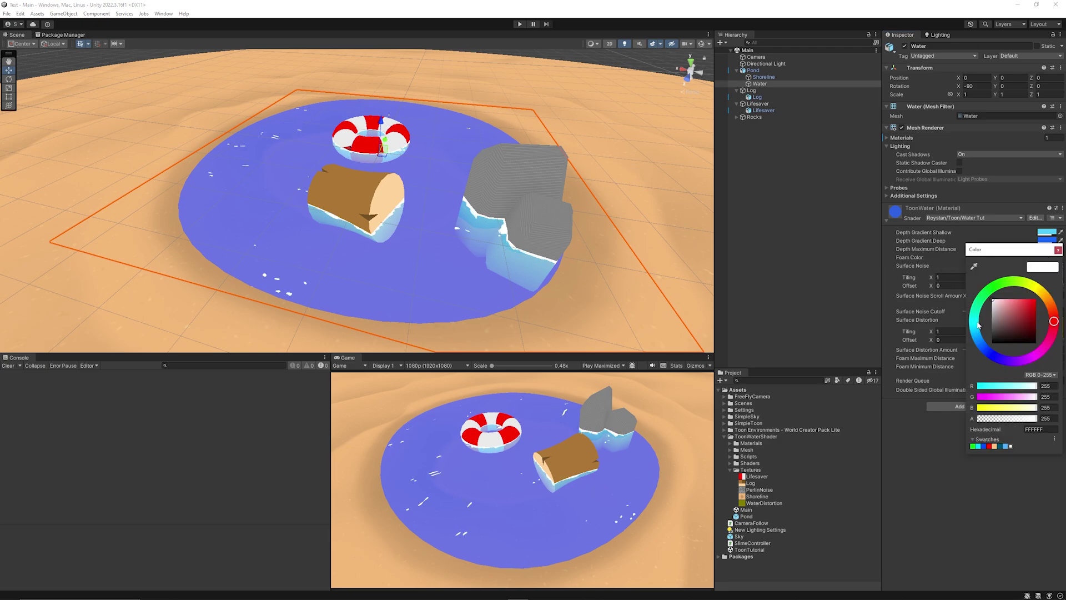
{"action": "left_click", "coordinate": [1057, 249]}
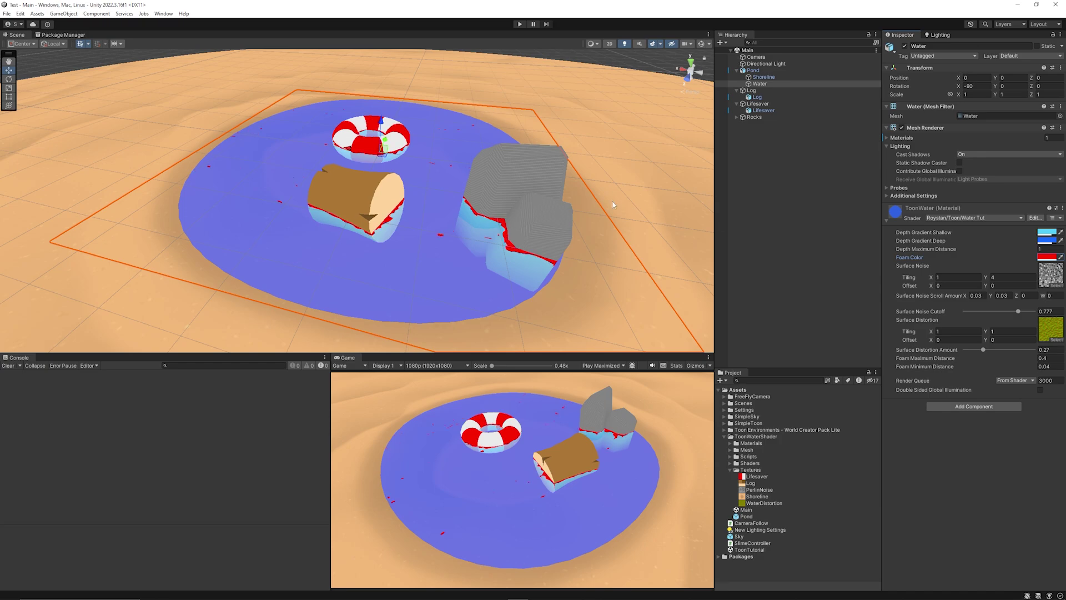
{"action": "left_click_drag", "start_coordinate": [423, 153], "coordinate": [266, 171], "text": "alt"}
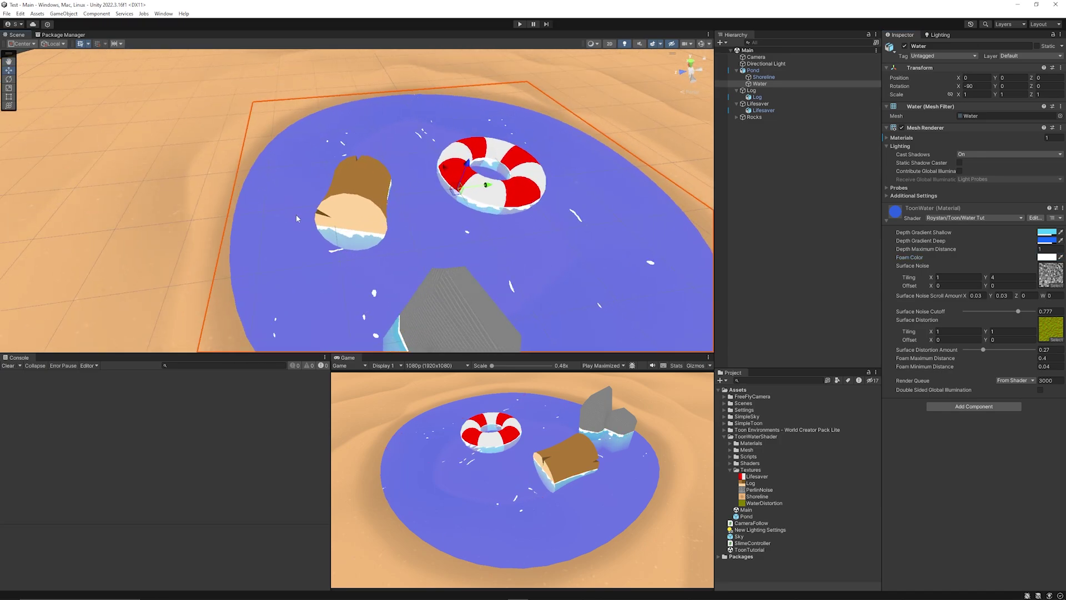
{"action": "left_click_drag", "start_coordinate": [297, 219], "coordinate": [404, 208], "text": "alt"}
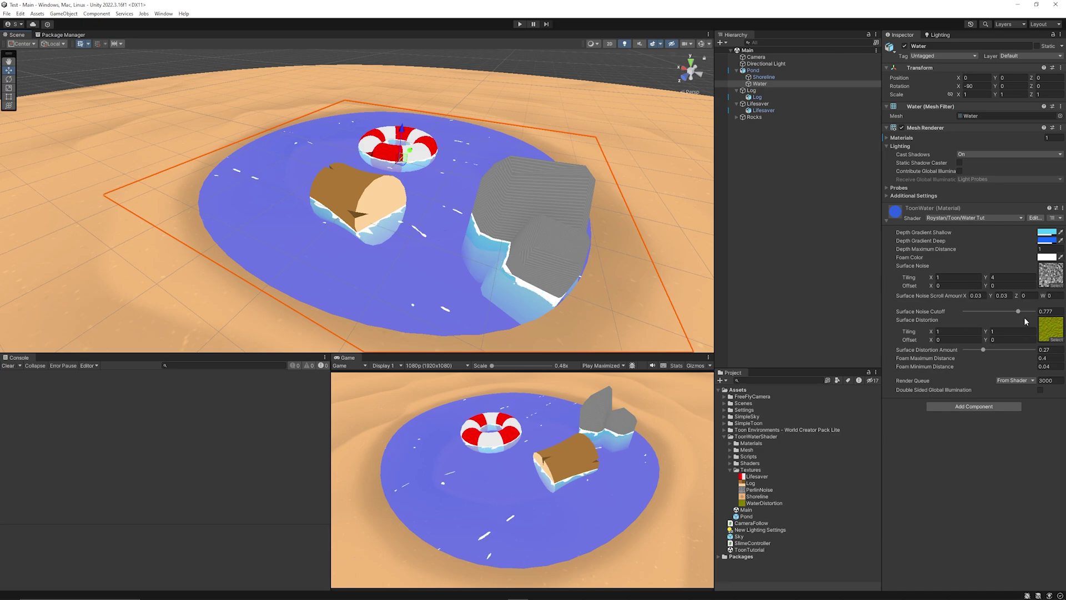
{"action": "mouse_move", "coordinate": [1019, 314]}
{"action": "left_mouse_down"}
{"action": "mouse_move", "coordinate": [968, 312]}
{"action": "mouse_move", "coordinate": [1017, 312]}
{"action": "left_mouse_up"}
{"action": "scroll", "coordinate": [521, 220], "scroll_direction": "up", "scroll_amount": 5}
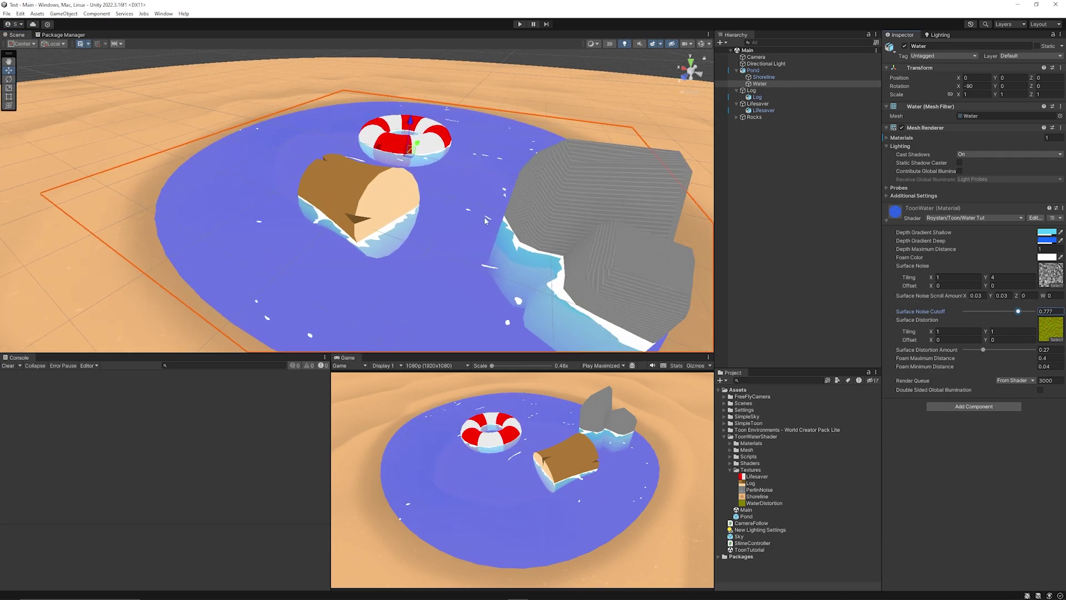
{"action": "left_click", "coordinate": [389, 217]}
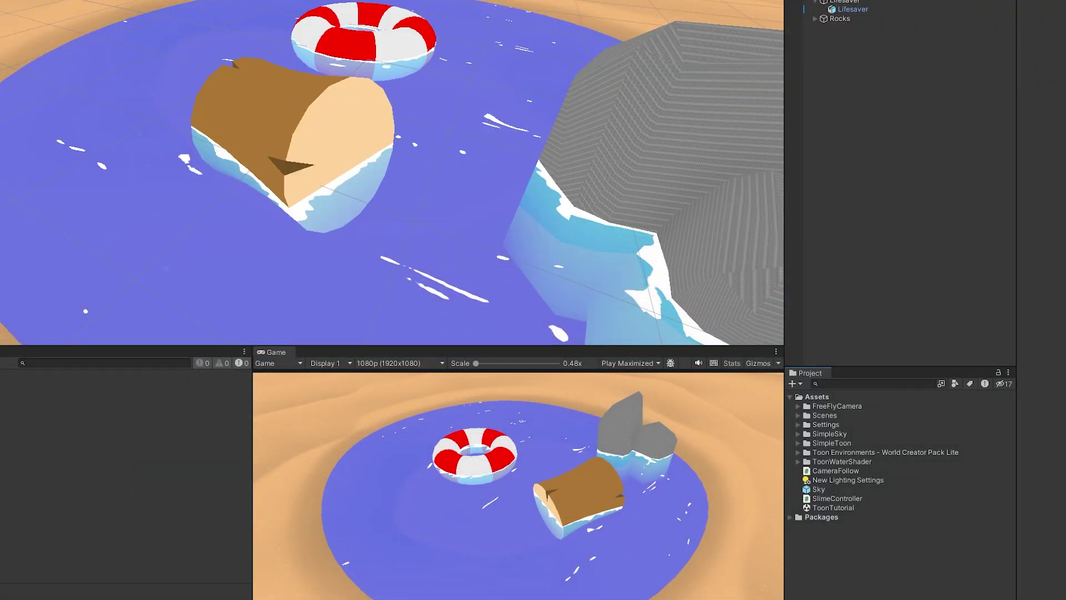
Step: Expand Assets > SimpleToon > Demo > Scene to reach and open the Demo scene
{"action": "left_click", "coordinate": [164, 13]}
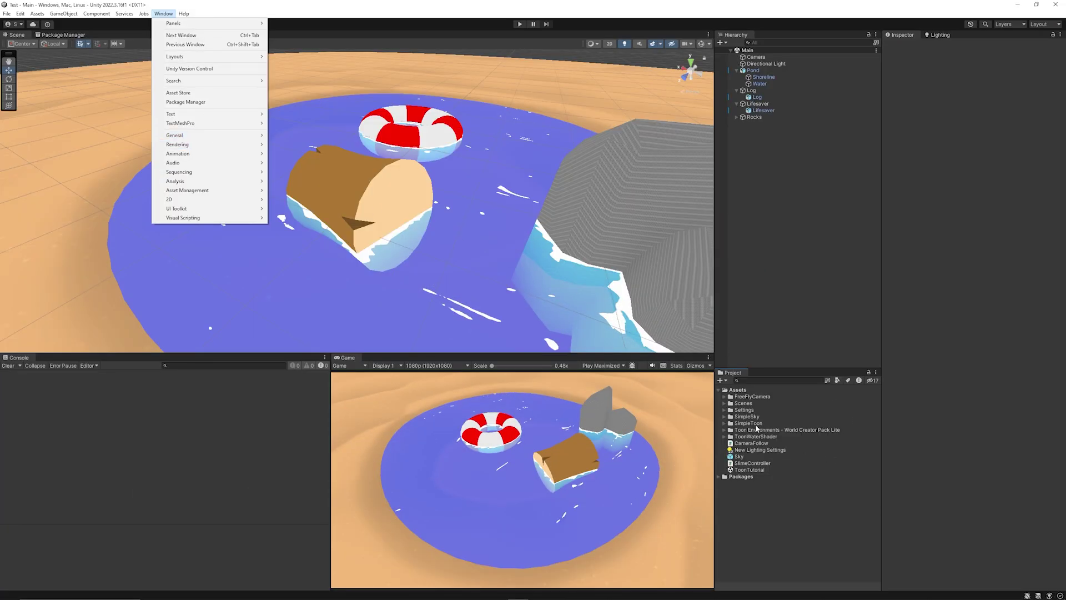
{"action": "left_click", "coordinate": [729, 424]}
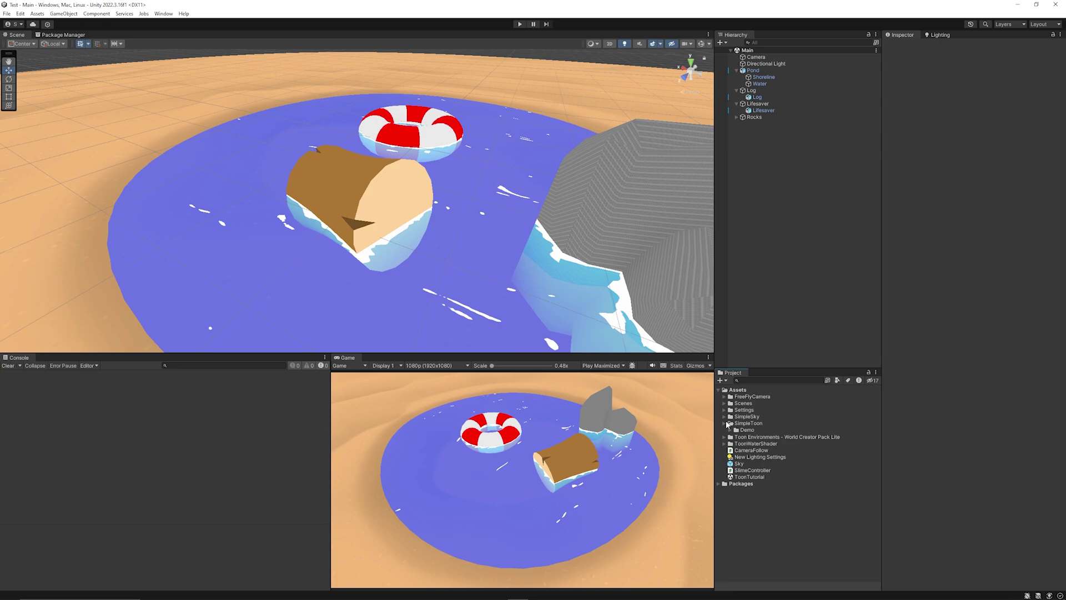
{"action": "left_click", "coordinate": [724, 424]}
{"action": "left_click", "coordinate": [730, 430]}
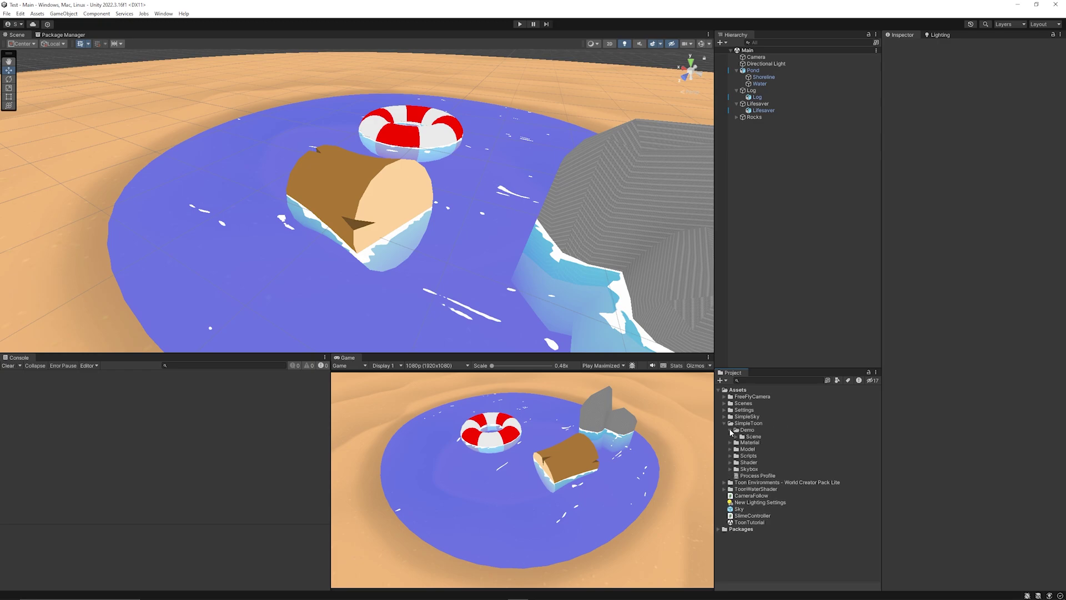
{"action": "left_click", "coordinate": [736, 437]}
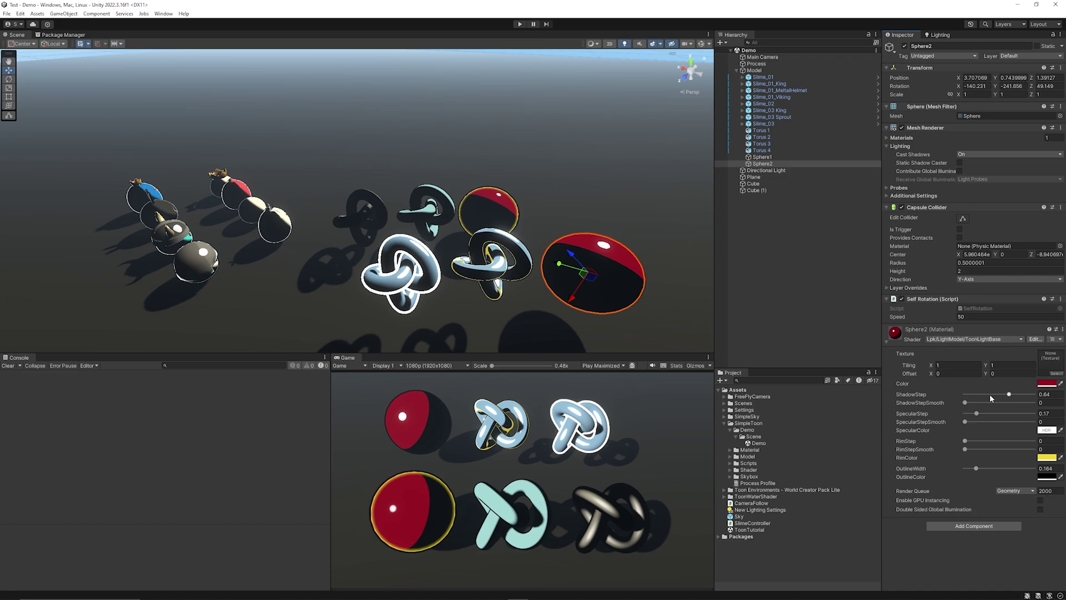
Step: Tune Sphere2's ShadowStep and SpecularStep, pick an outline colour, then view the SimpleSky demo
{"action": "mouse_move", "coordinate": [1007, 395]}
{"action": "left_mouse_down"}
{"action": "mouse_move", "coordinate": [966, 395]}
{"action": "mouse_move", "coordinate": [1025, 395]}
{"action": "mouse_move", "coordinate": [949, 408]}
{"action": "left_mouse_up"}
{"action": "left_click_drag", "start_coordinate": [978, 415], "coordinate": [1013, 471]}
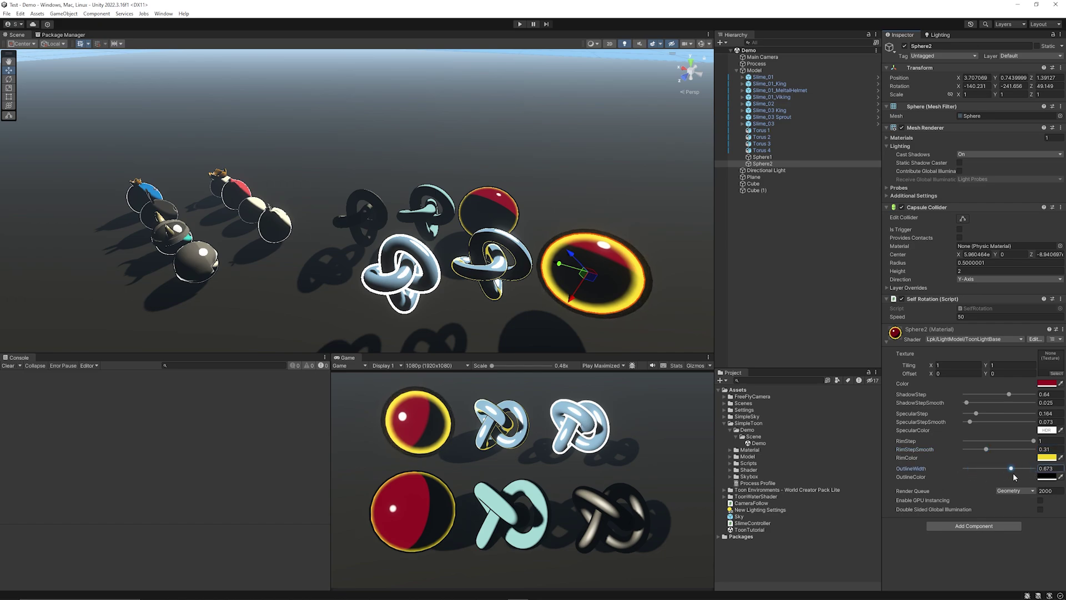
{"action": "left_click", "coordinate": [1046, 476]}
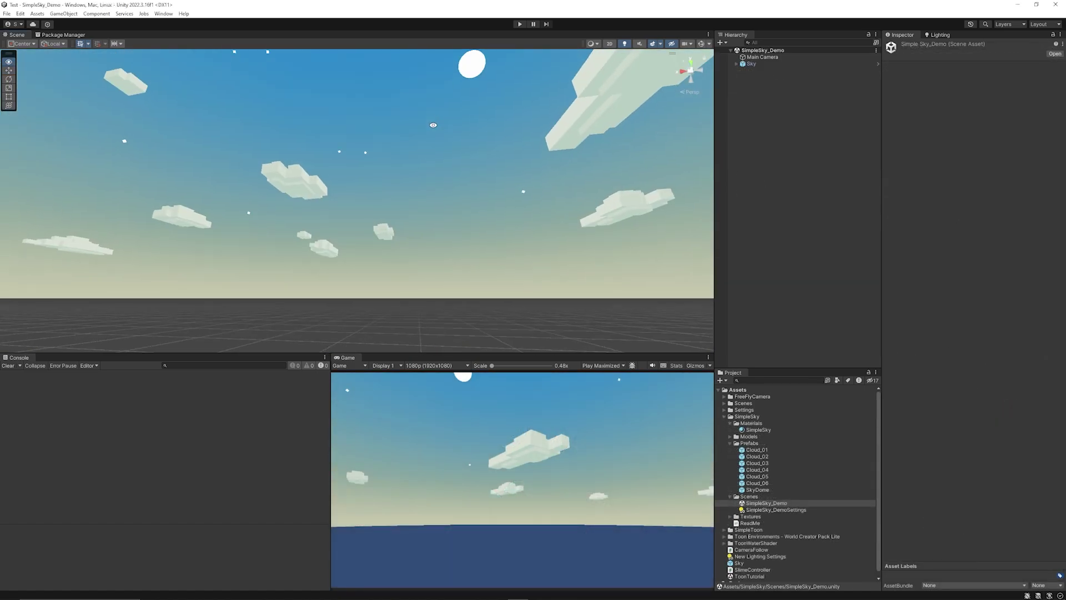
{"action": "left_click_drag", "start_coordinate": [261, 133], "coordinate": [274, 110], "text": "alt"}
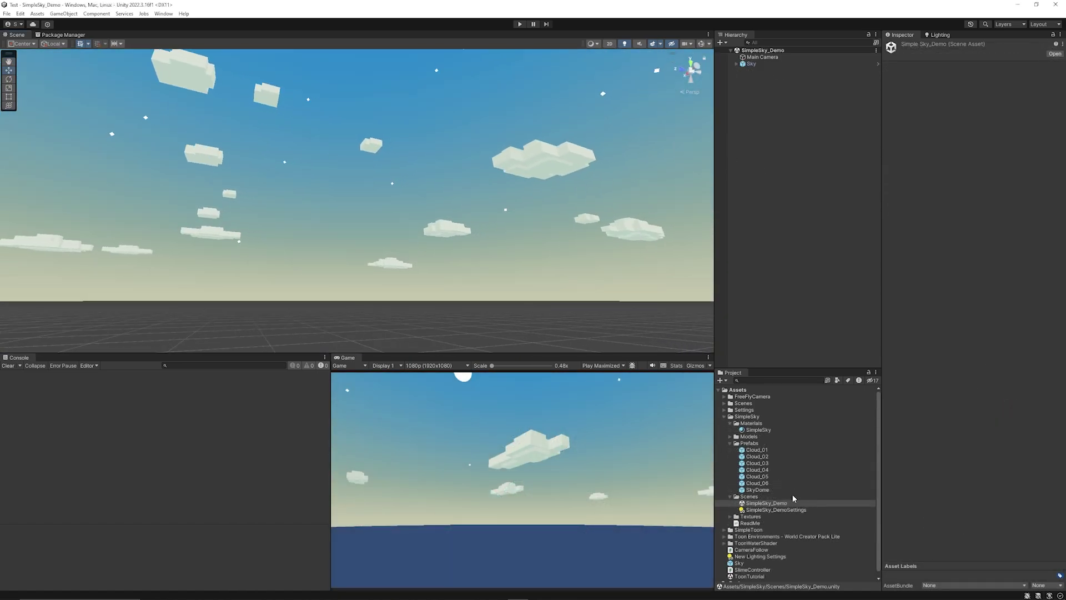
Step: Expand Sky to inspect its Clouds and SkyDome children, then collapse the SimpleSky folder
{"action": "left_click", "coordinate": [752, 65]}
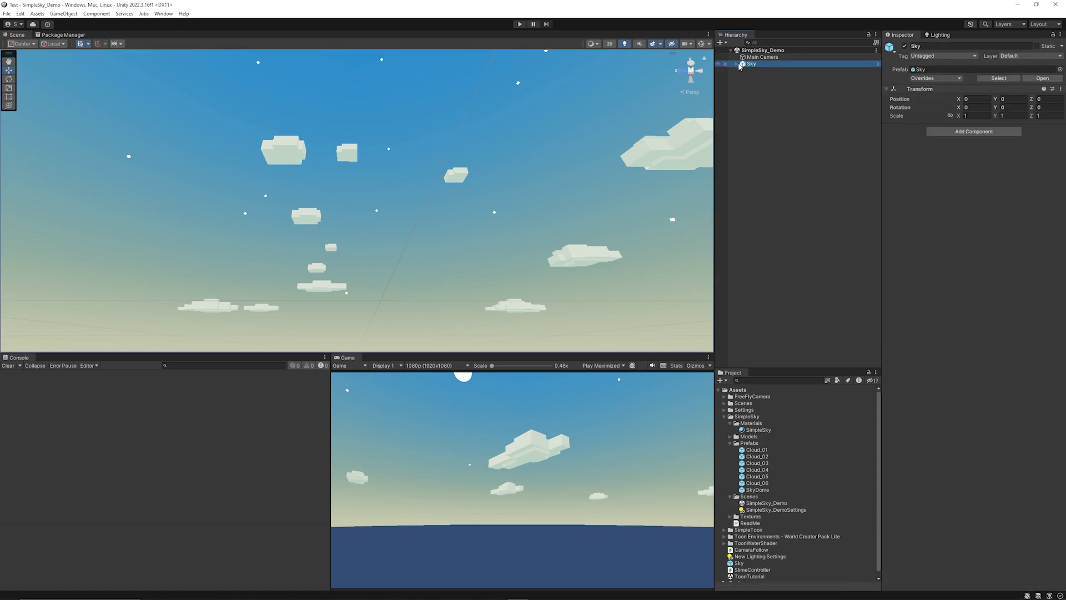
{"action": "left_click", "coordinate": [737, 64]}
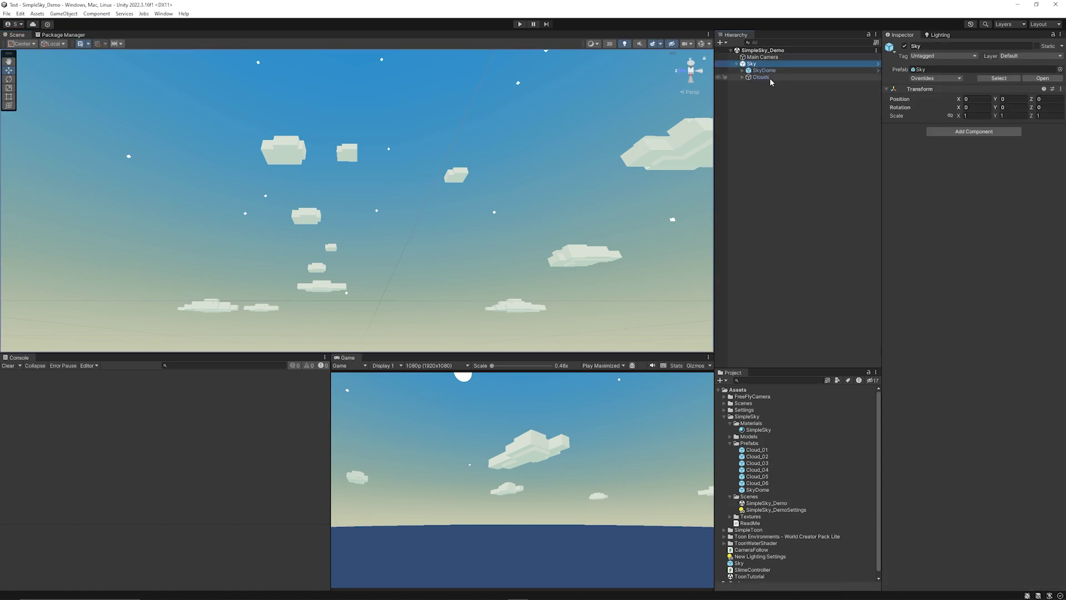
{"action": "left_click", "coordinate": [762, 77]}
{"action": "left_click", "coordinate": [763, 70]}
{"action": "left_click", "coordinate": [752, 63]}
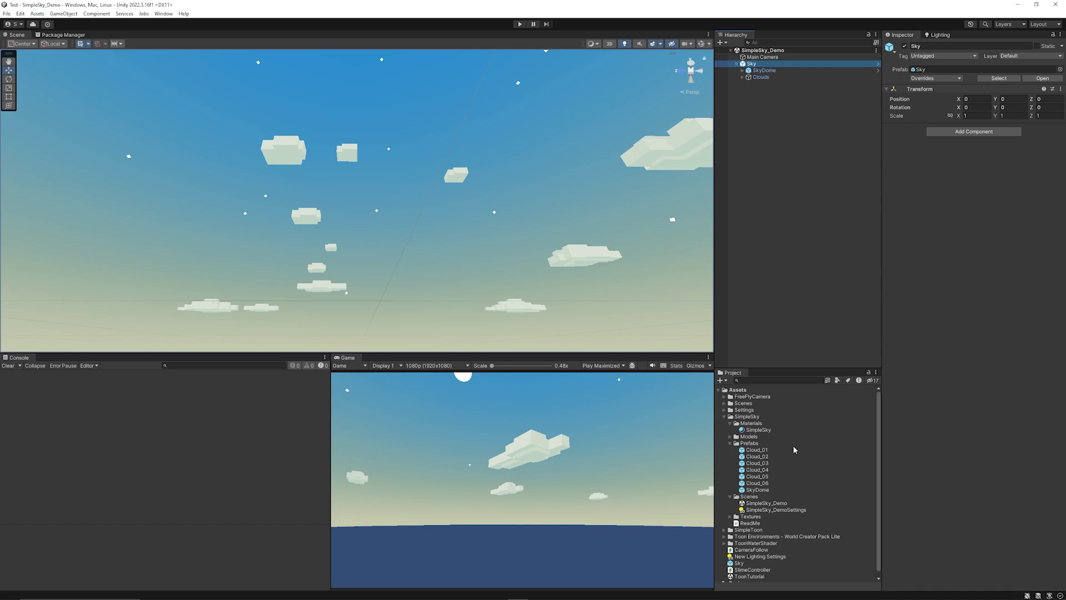
{"action": "left_click", "coordinate": [724, 416]}
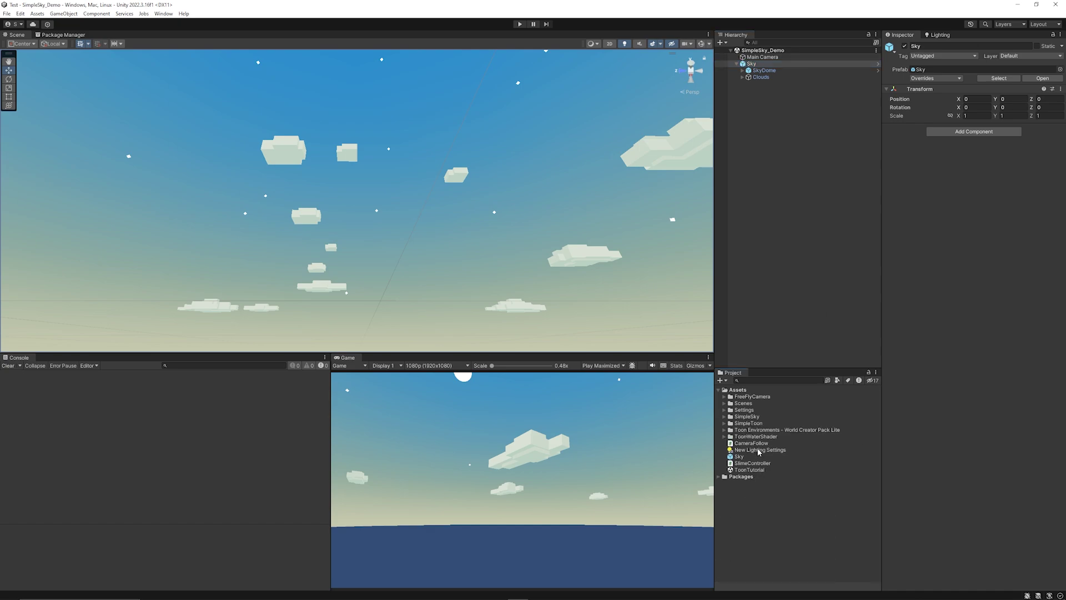
Step: Open ToonTutorial, frame the pond island, and open Slime_03 Leaf's SlimeController script
{"action": "double_click", "coordinate": [749, 470]}
{"action": "mouse_move", "coordinate": [500, 112]}
{"action": "right_mouse_down"}
{"action": "mouse_move", "coordinate": [440, 152]}
{"action": "mouse_move", "coordinate": [466, 181]}
{"action": "mouse_move", "coordinate": [503, 93]}
{"action": "right_mouse_up"}
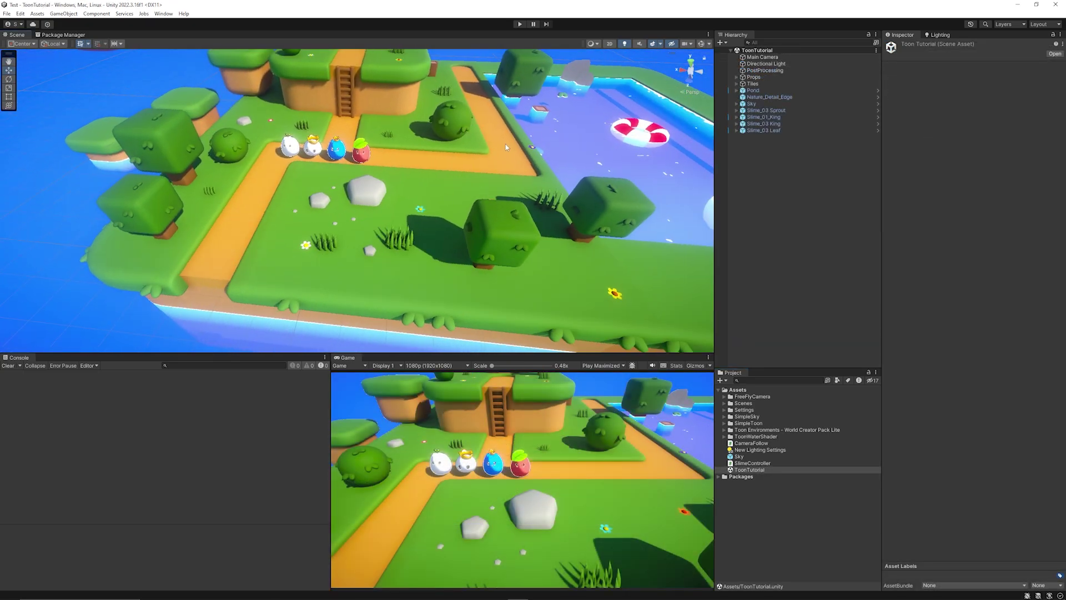
{"action": "middle_click_drag", "start_coordinate": [507, 146], "coordinate": [287, 203]}
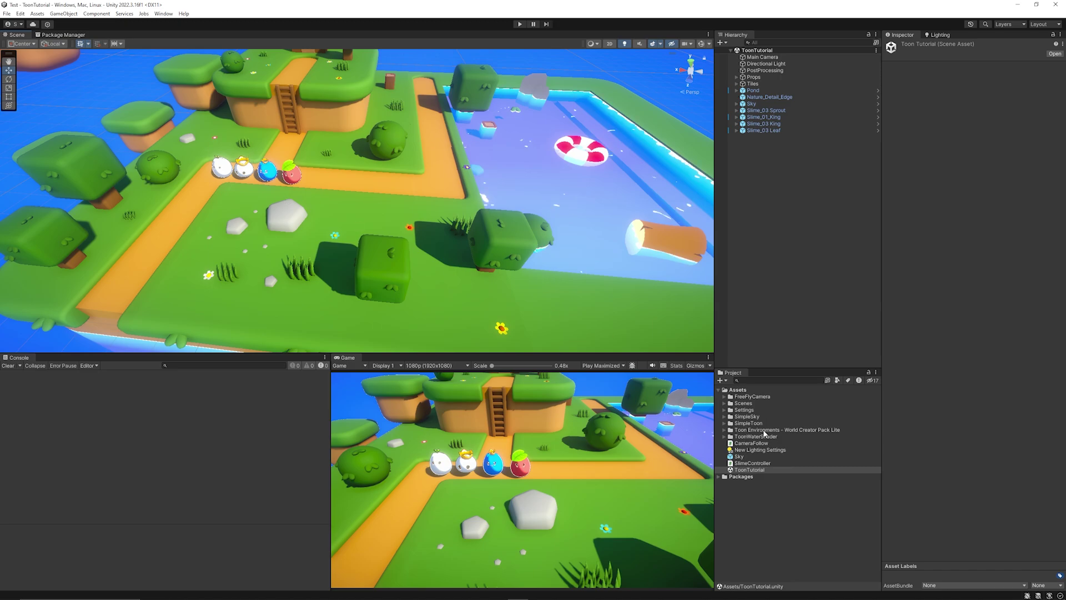
{"action": "right_click_drag", "start_coordinate": [582, 211], "coordinate": [632, 187]}
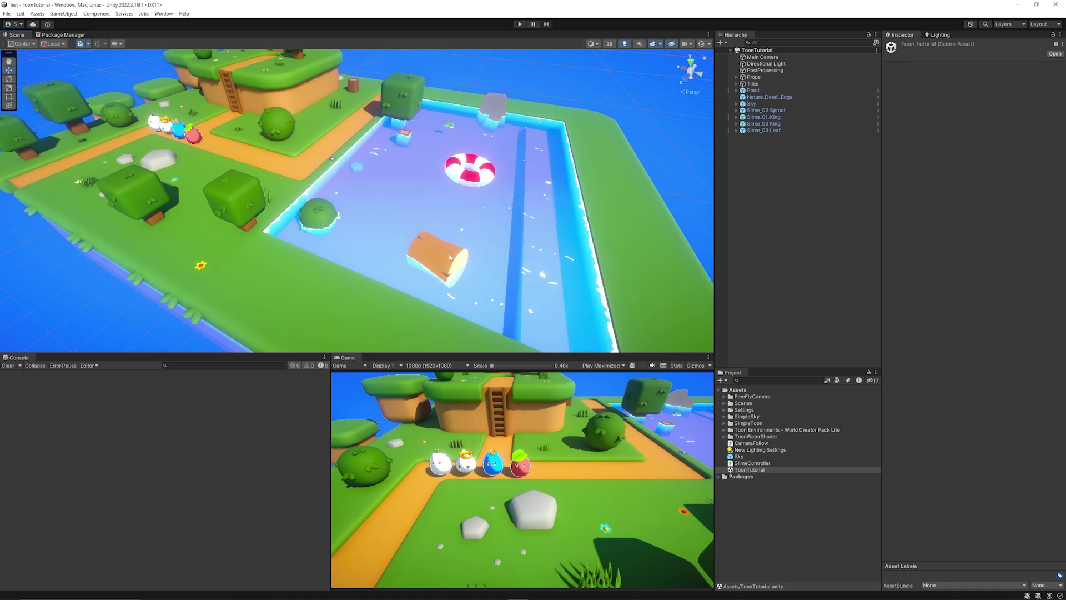
{"action": "middle_click_drag", "start_coordinate": [354, 172], "coordinate": [595, 222]}
{"action": "left_click", "coordinate": [360, 173]}
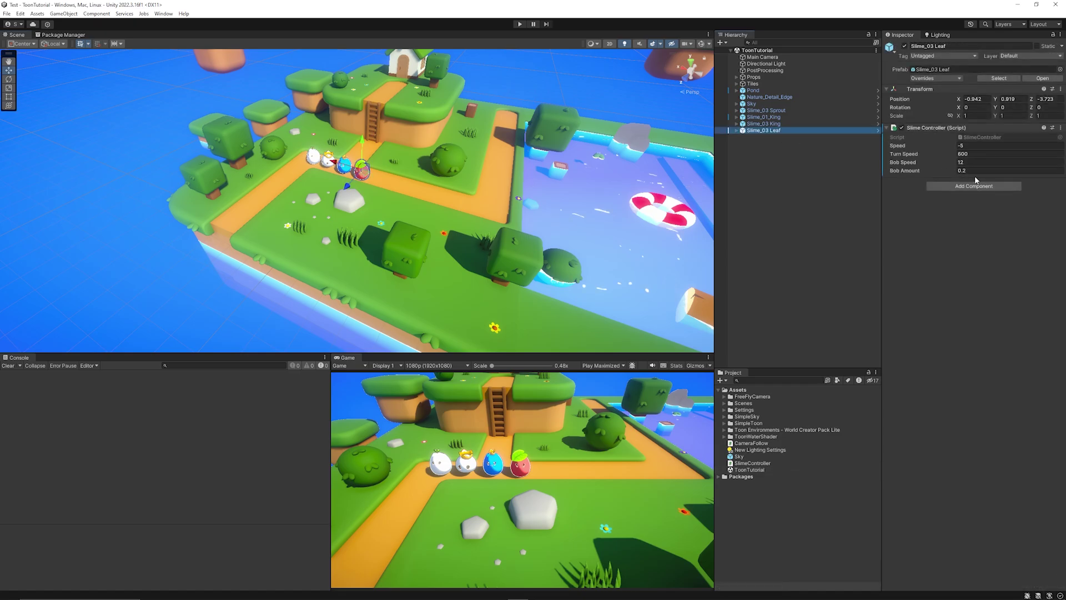
{"action": "double_click", "coordinate": [966, 137]}
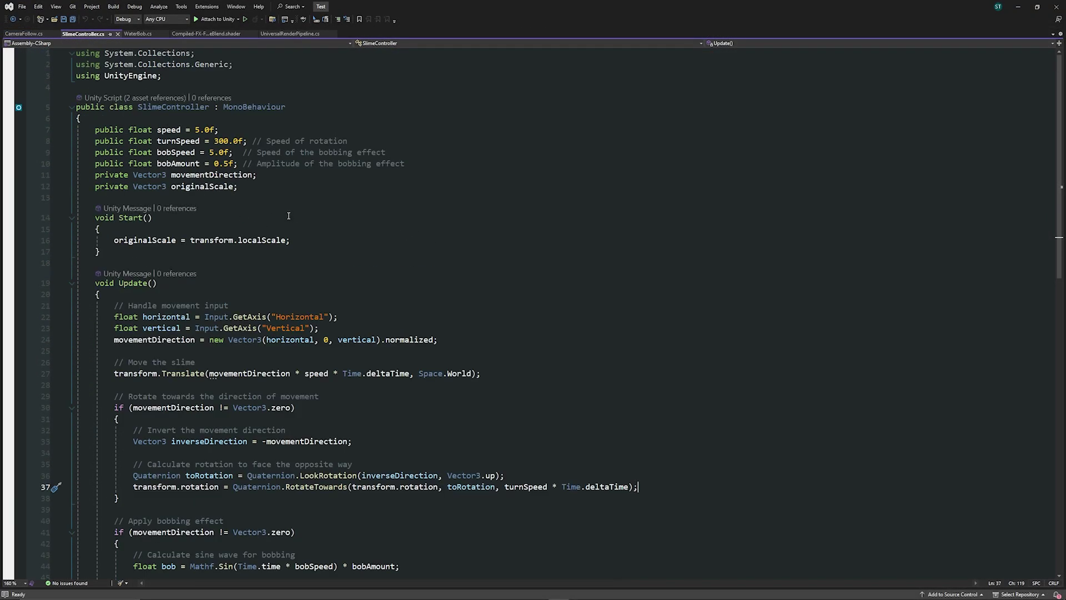
Step: Skim SlimeController.cs, then switch back to Unity and run the ToonTutorial scene in Play mode
{"action": "scroll", "coordinate": [289, 216], "scroll_direction": "down", "scroll_amount": 4}
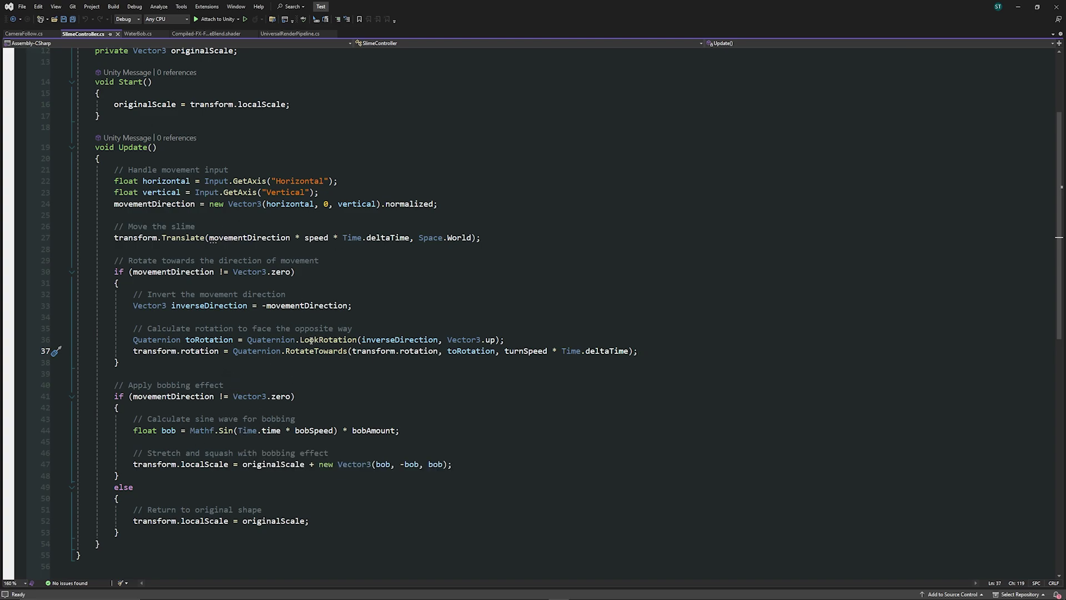
{"action": "left_click", "coordinate": [1018, 7]}
{"action": "left_click", "coordinate": [520, 25]}
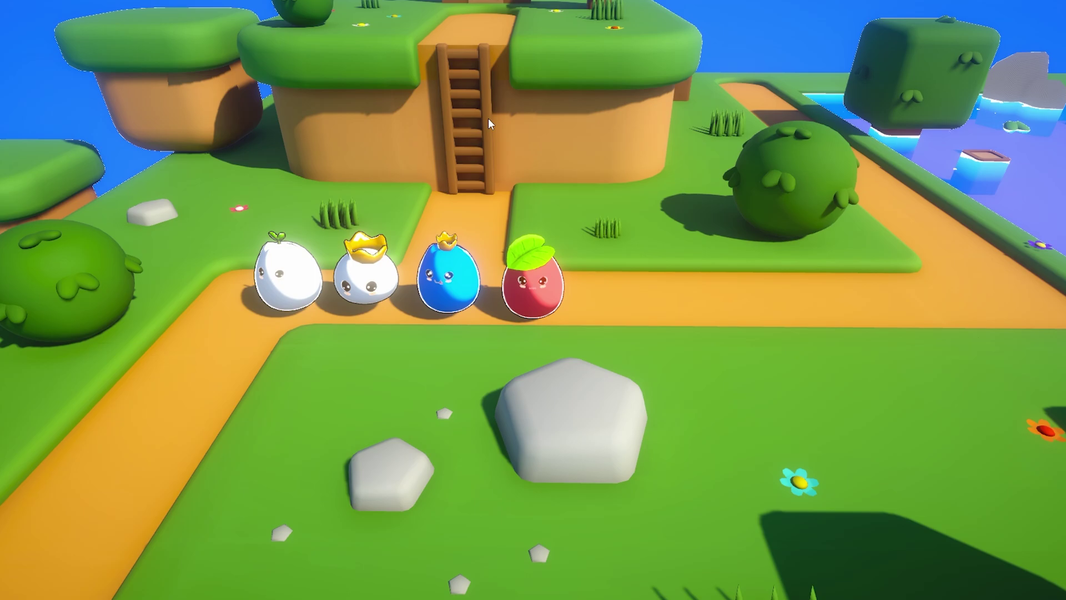
Step: Drive the red leaf slime with WASD up the side path, into the pond, then back out
{"action": "key", "text": "d"}
{"action": "key", "text": "w"}
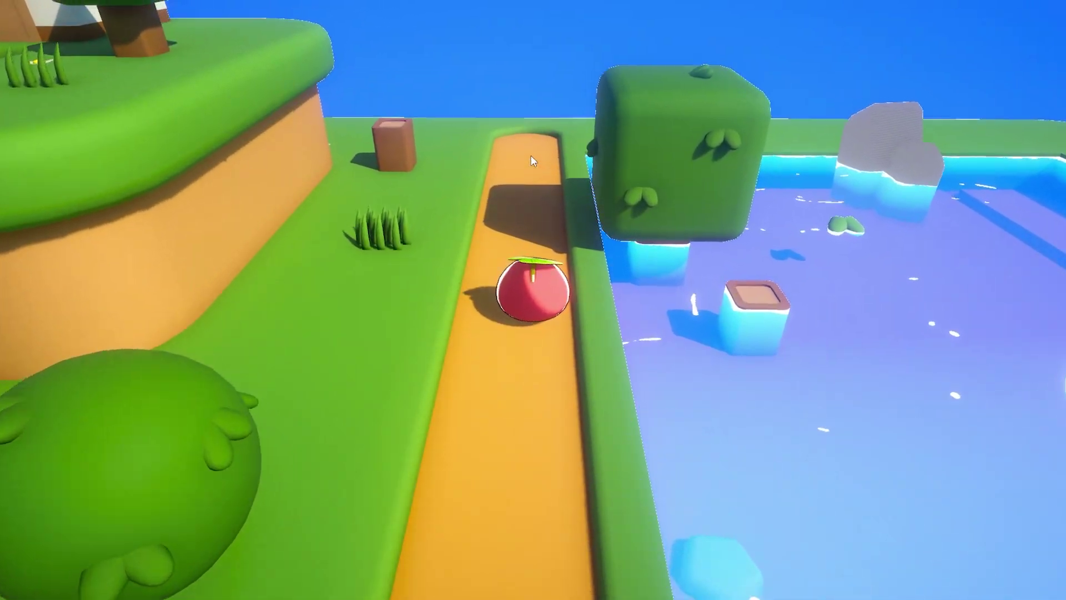
{"action": "key", "text": "d"}
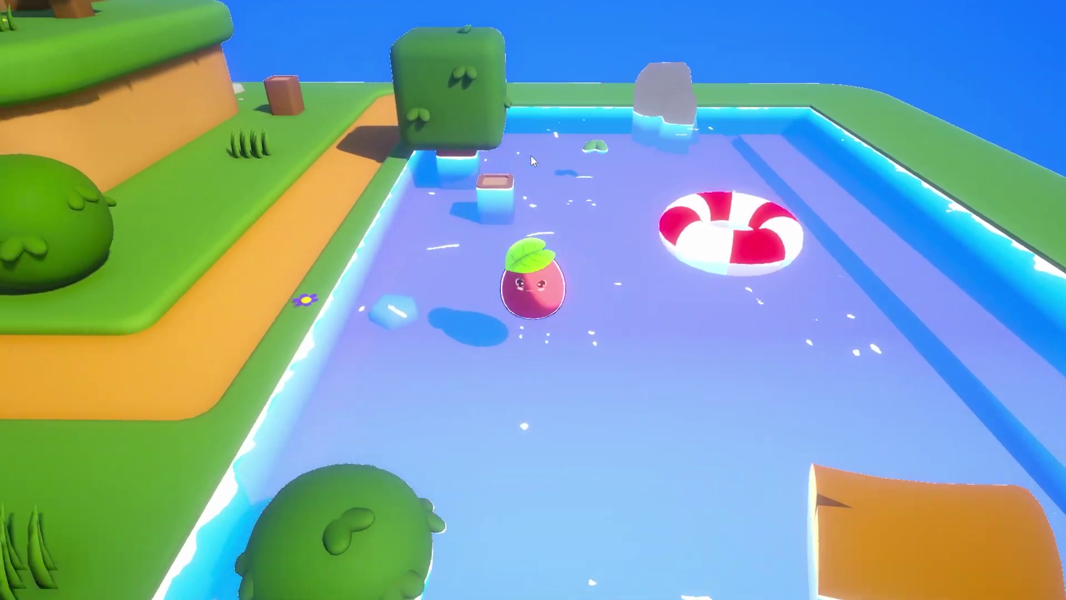
{"action": "key", "text": "a"}
{"action": "key", "text": "a"}
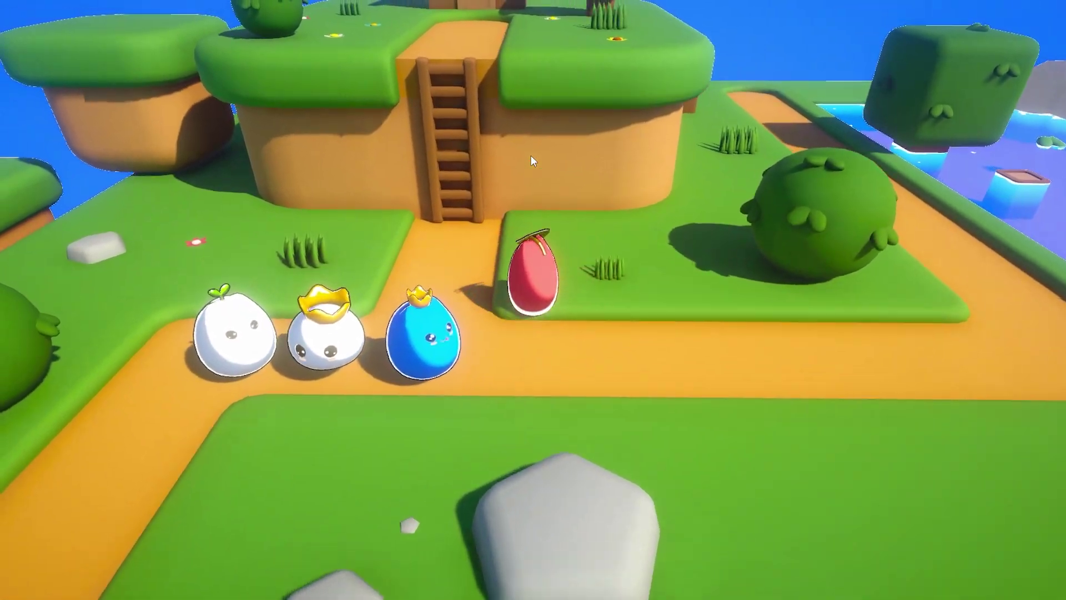
{"action": "key", "text": "s"}
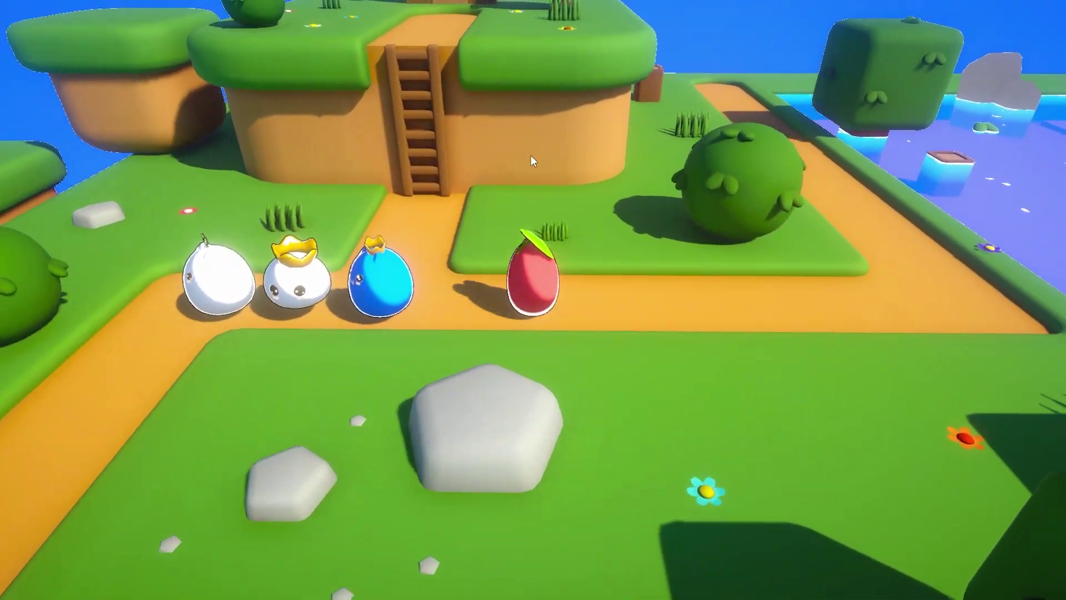